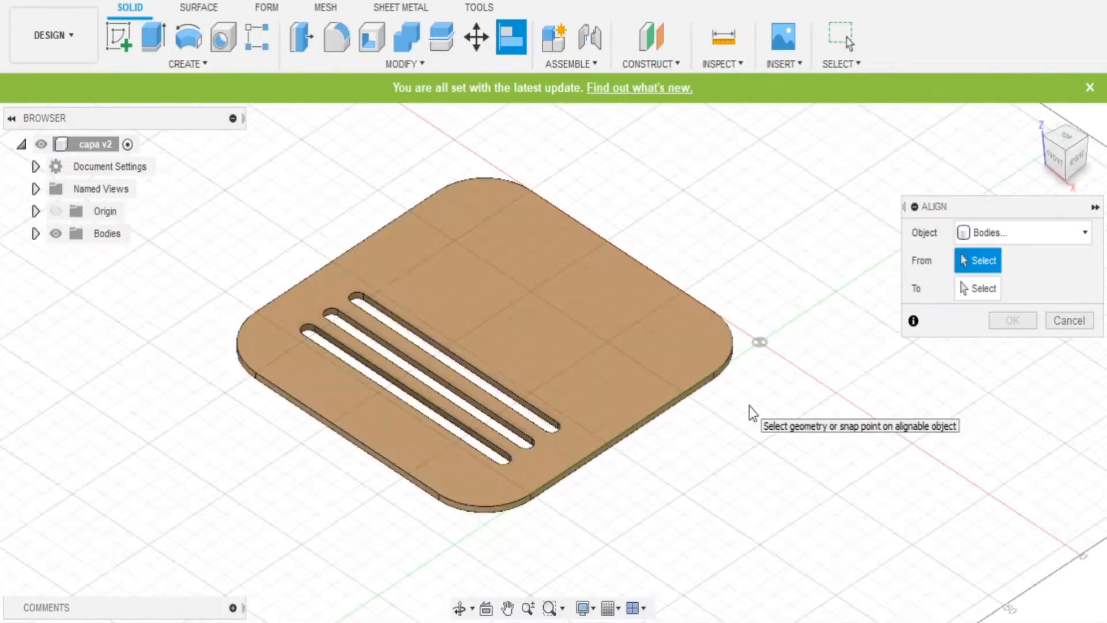
# Show the origin geometry of the design and leave the running Align command.
pyautogui.scroll(3, 748, 413)
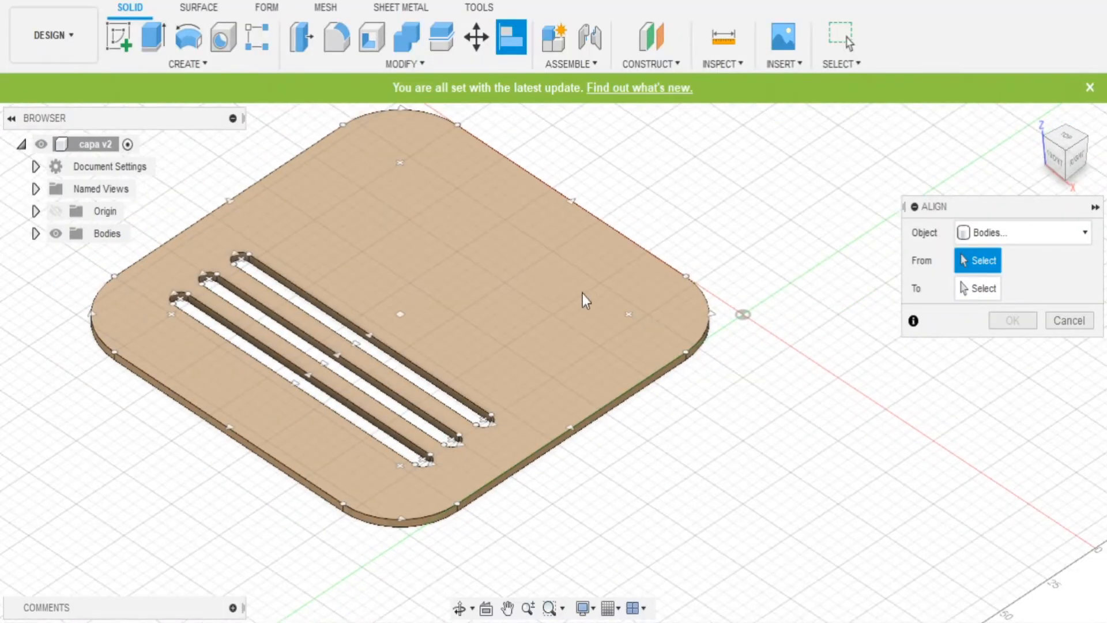
pyautogui.moveTo(583, 299); pyautogui.dragTo(598, 323, button='middle')
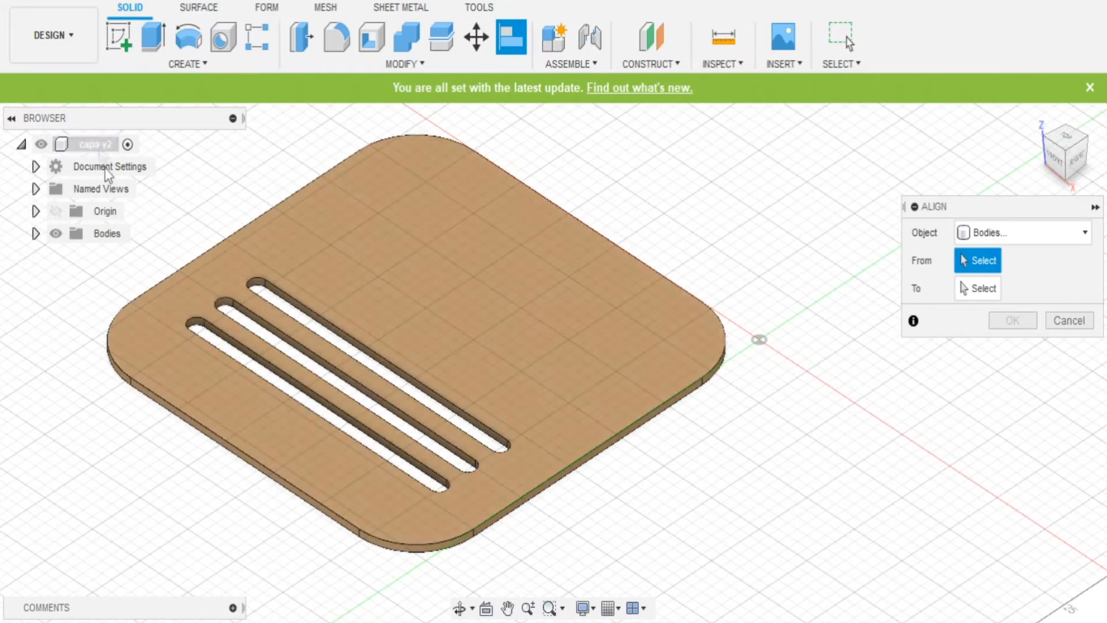
pyautogui.click(56, 211)
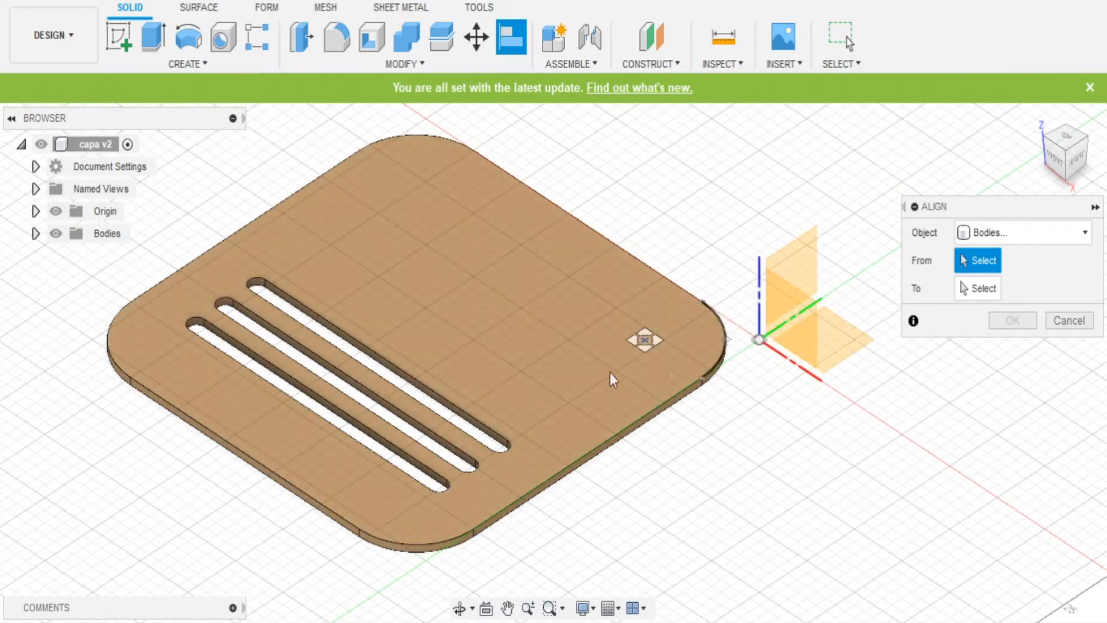
pyautogui.press('Escape')
# Align the plate to the origin, using its straight outer edge as the source and the XZ plane as the target.
pyautogui.scroll(5, 388, 402)
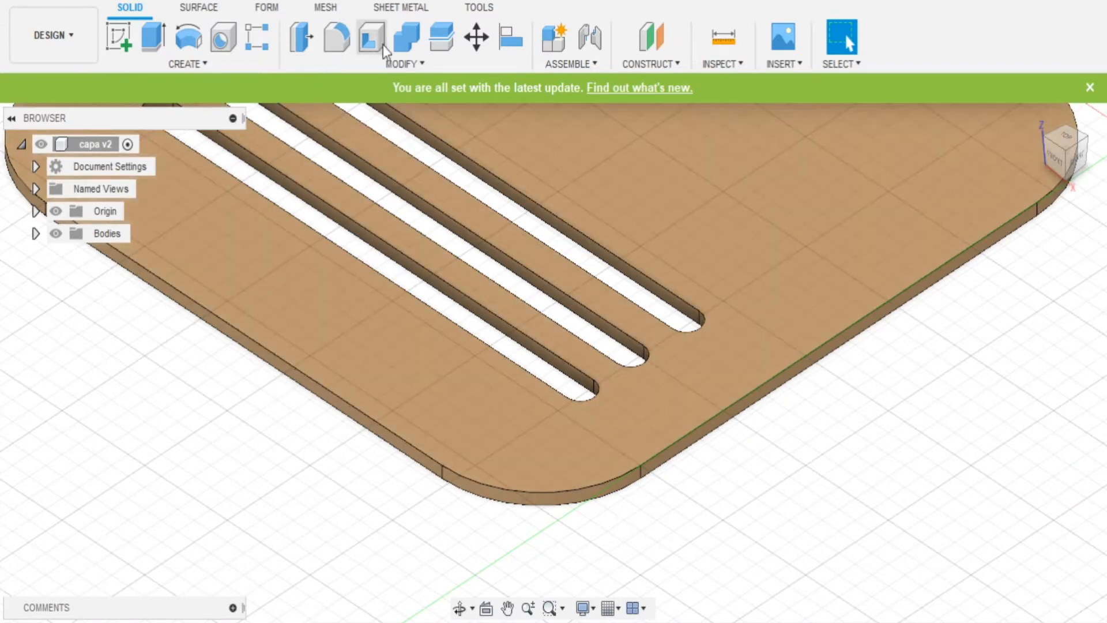
pyautogui.click(511, 37)
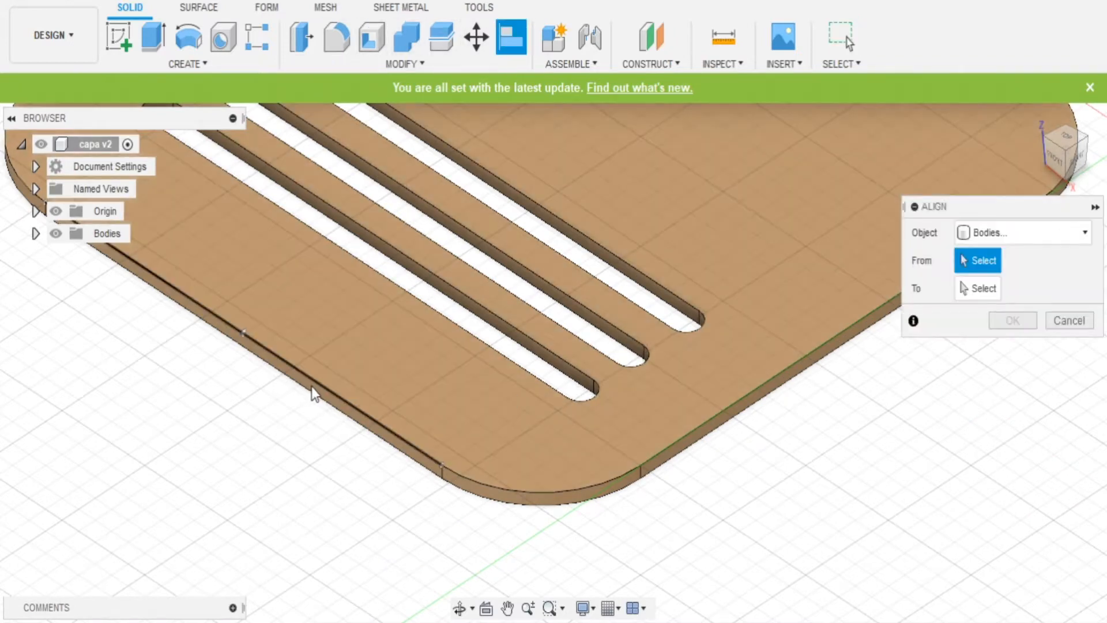
pyautogui.scroll(-1, 652, 374)
pyautogui.moveTo(792, 372); pyautogui.dragTo(153, 612, button='middle')
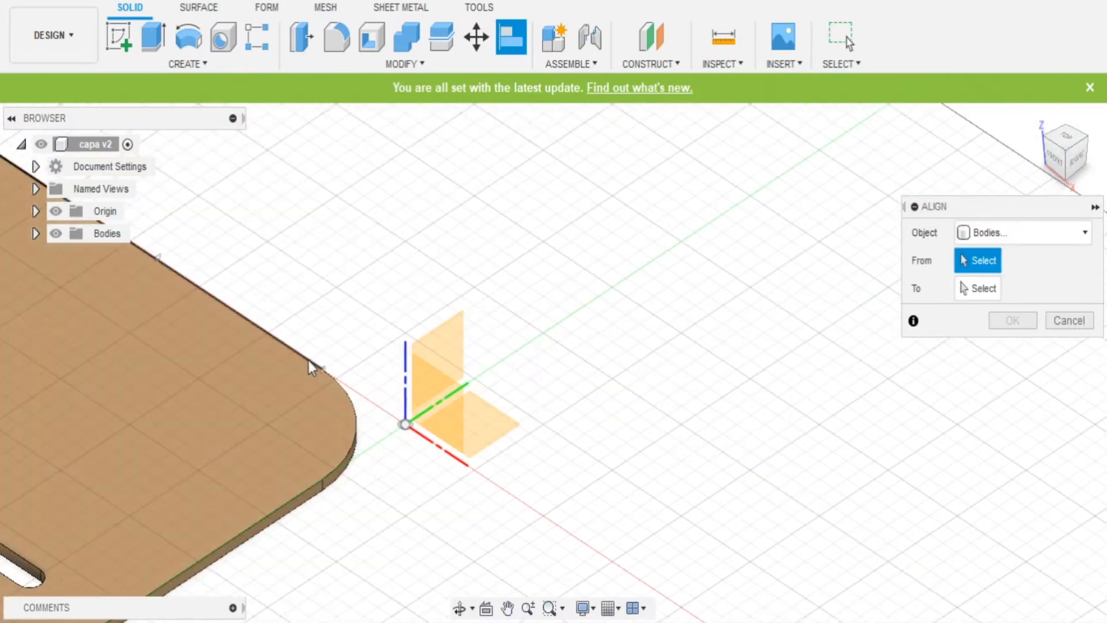
pyautogui.click(310, 364)
pyautogui.click(447, 427)
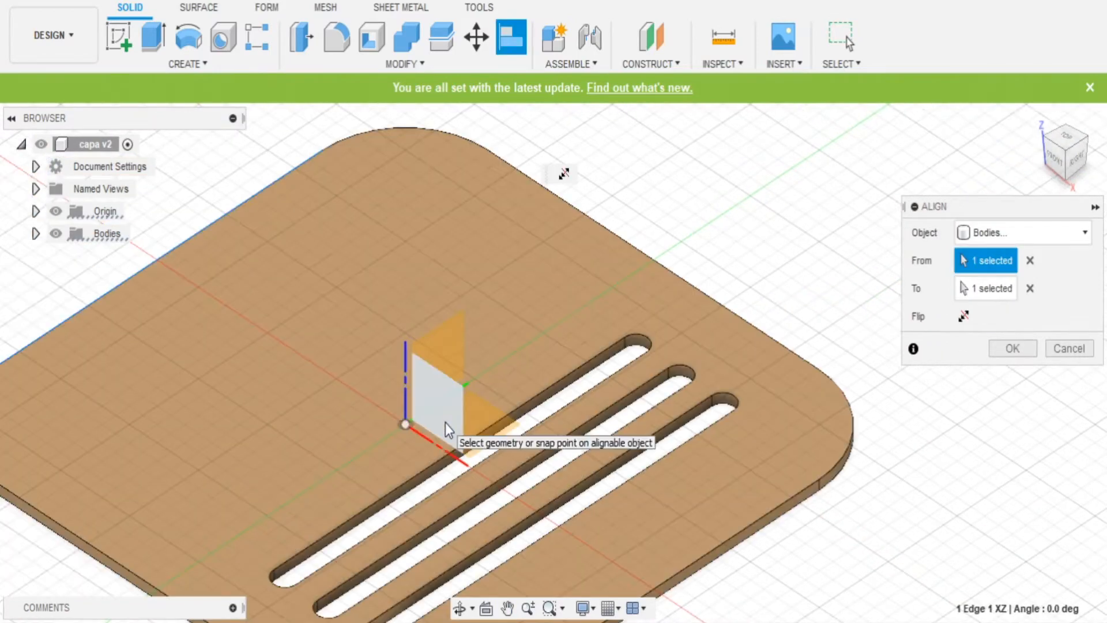
pyautogui.moveTo(460, 445); pyautogui.dragTo(533, 316, button='middle')
pyautogui.scroll(-1, 533, 323)
pyautogui.press('Return')
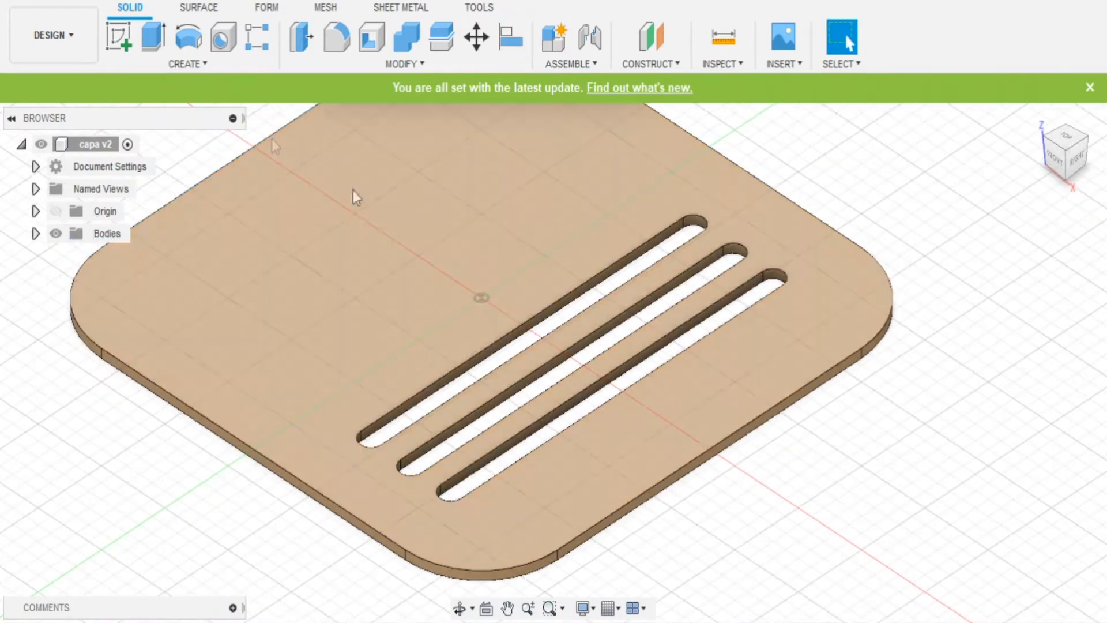
# Switch to the Manufacture workspace and create a new setup for the plate.
pyautogui.click(68, 41)
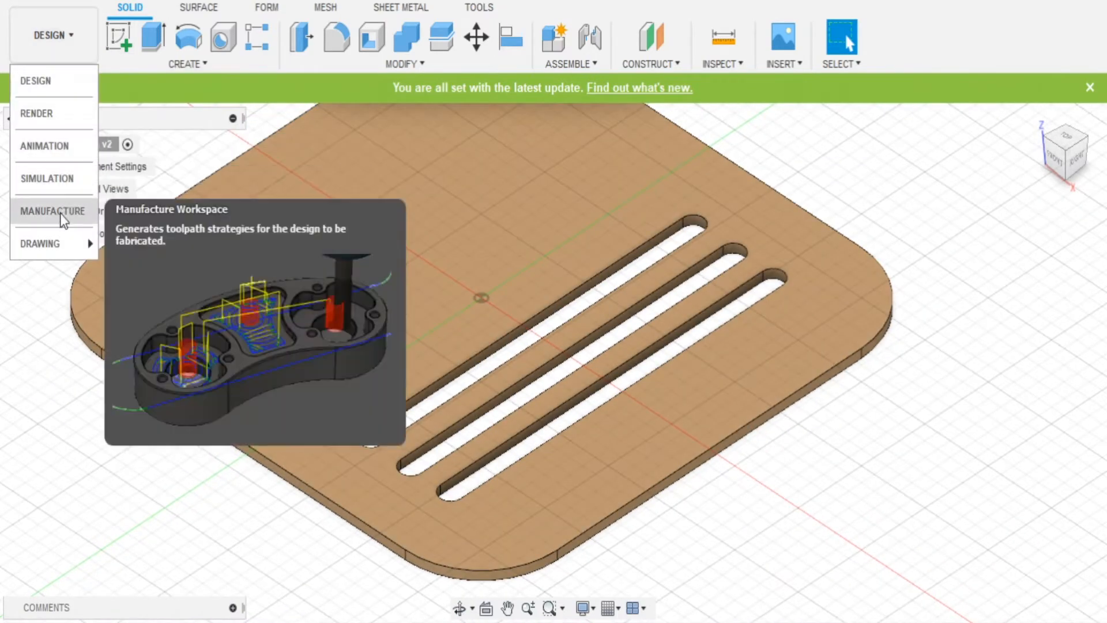
pyautogui.click(60, 213)
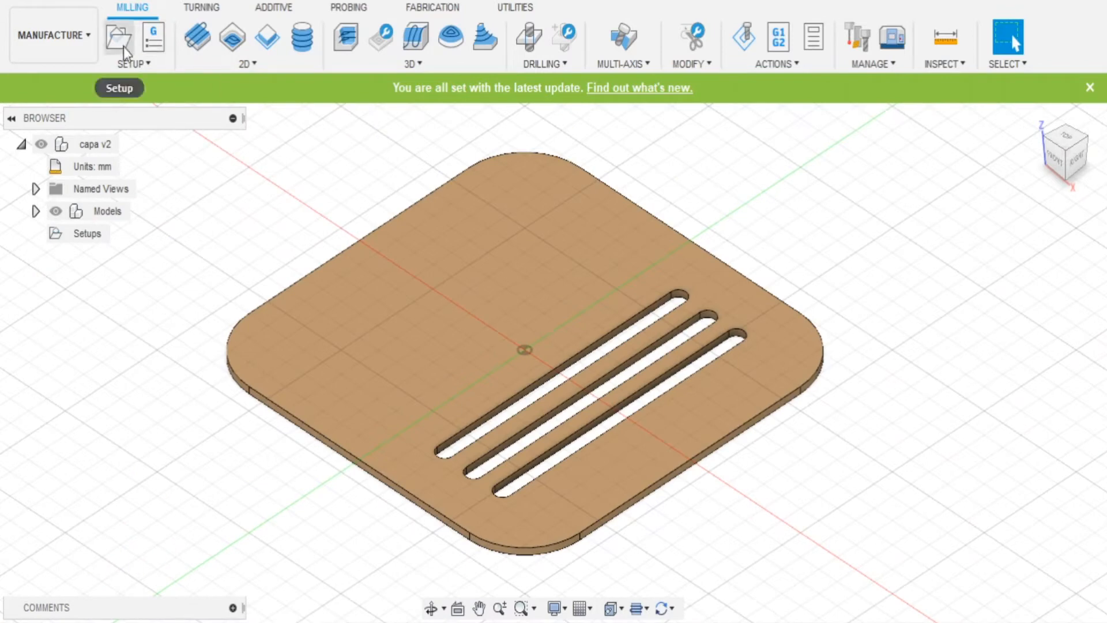
pyautogui.click(123, 47)
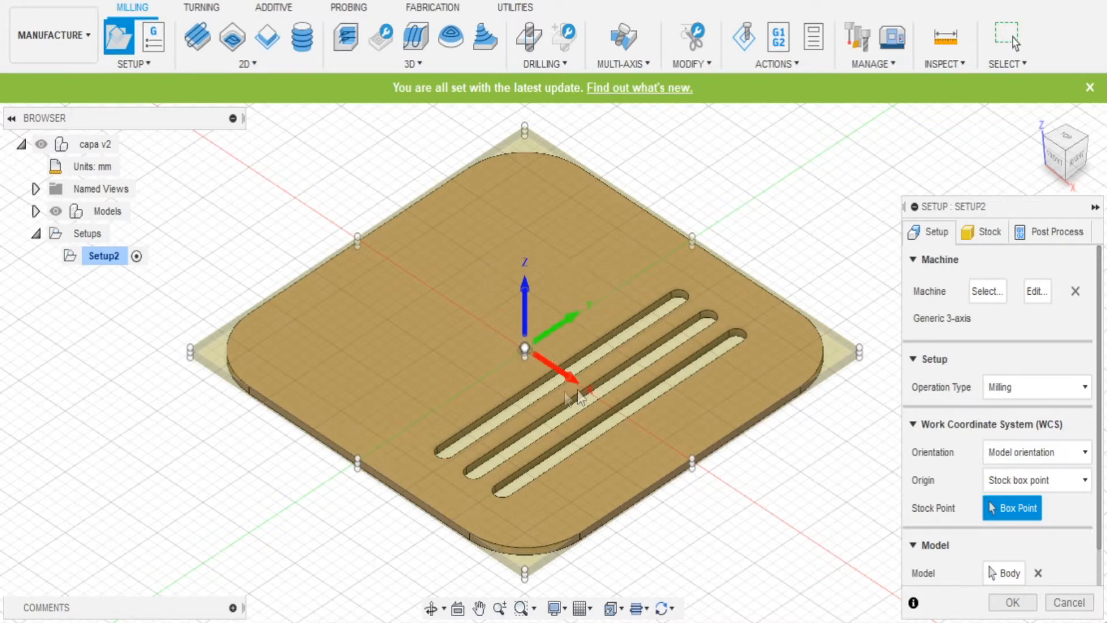
# Look at the machine selection for the new setup.
pyautogui.click(1071, 153)
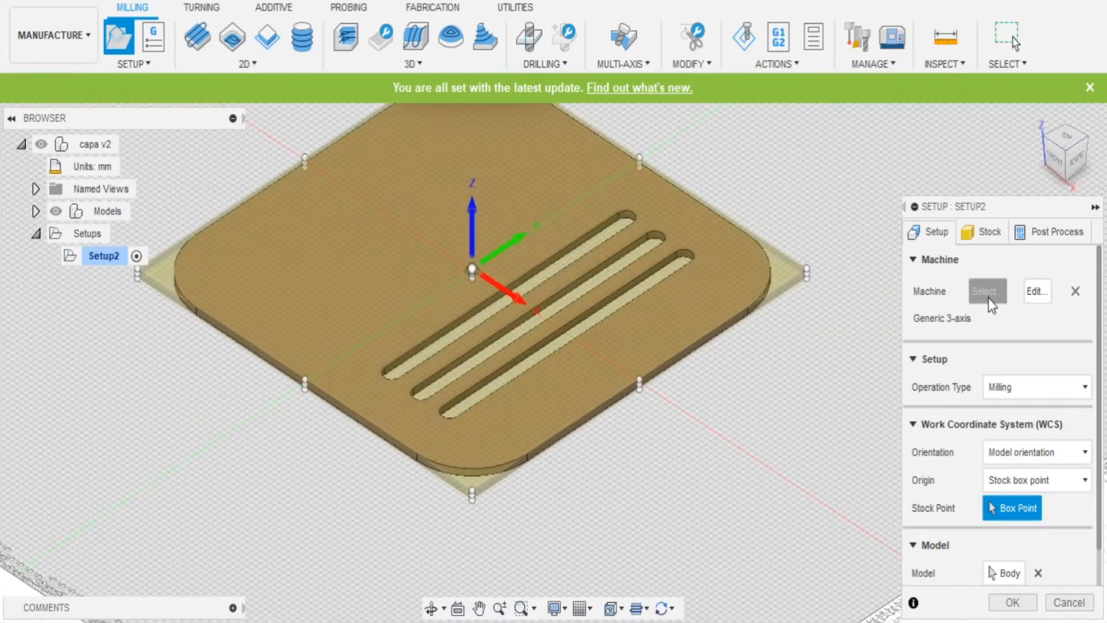
pyautogui.click(985, 295)
pyautogui.doubleClick(498, 129)
pyautogui.scroll(-1, 1037, 445)
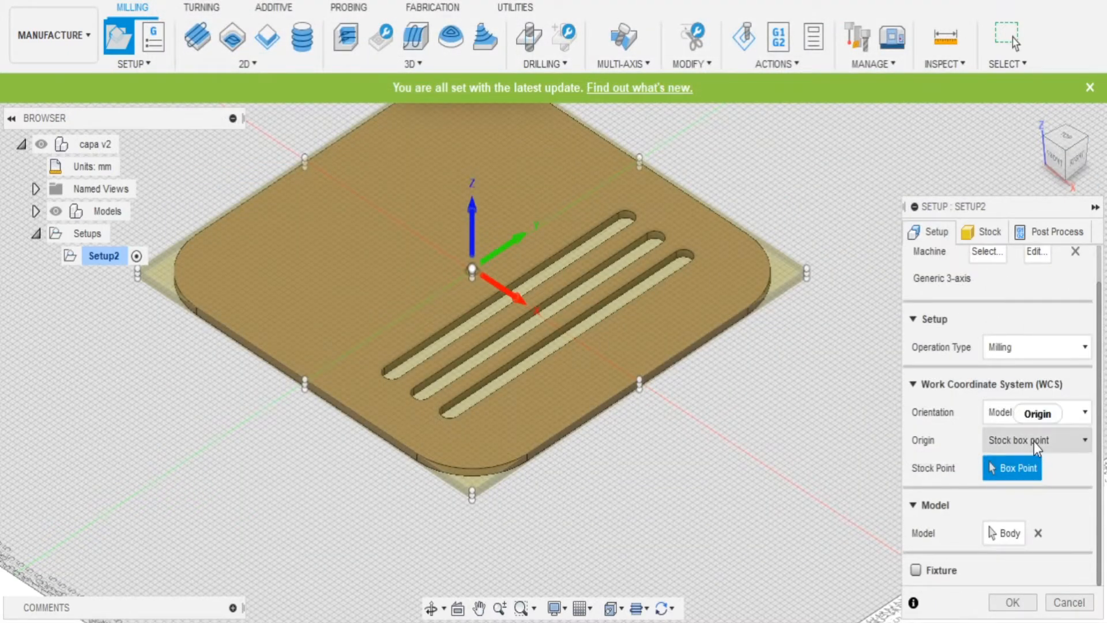
# Set the work coordinate system orientation to Select Z axis/plane & X axis.
pyautogui.click(1056, 416)
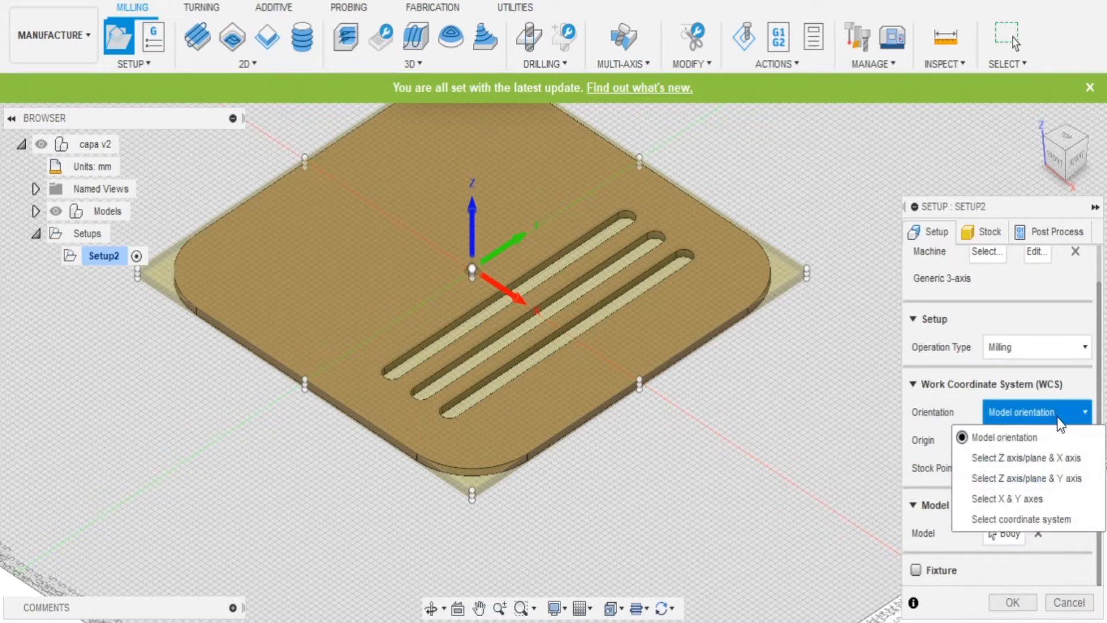
pyautogui.click(1038, 417)
pyautogui.click(1046, 408)
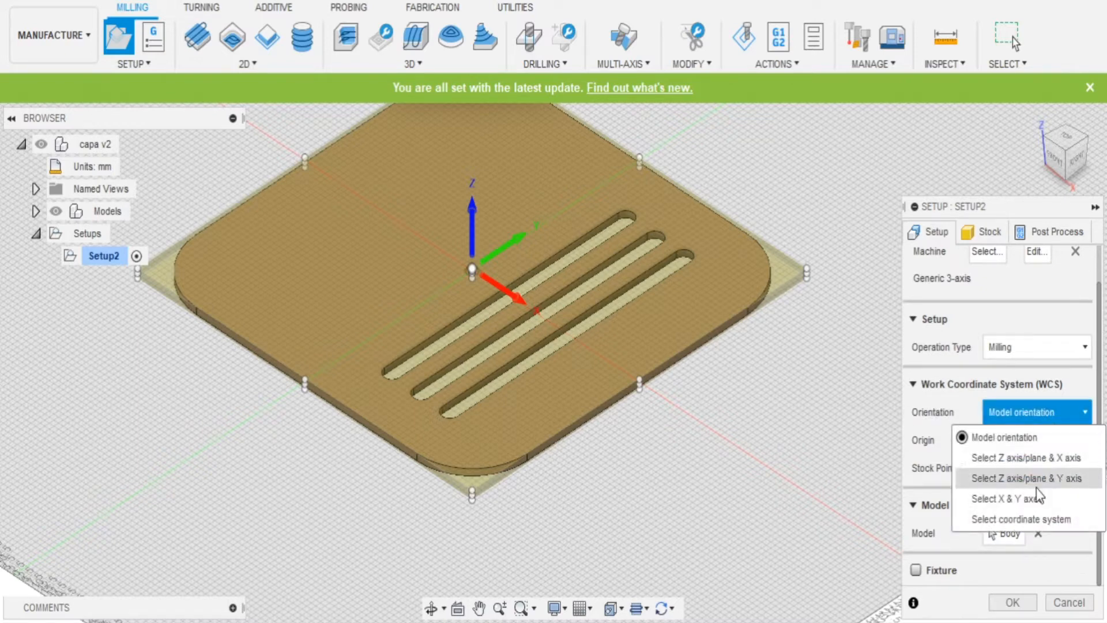
pyautogui.click(1037, 458)
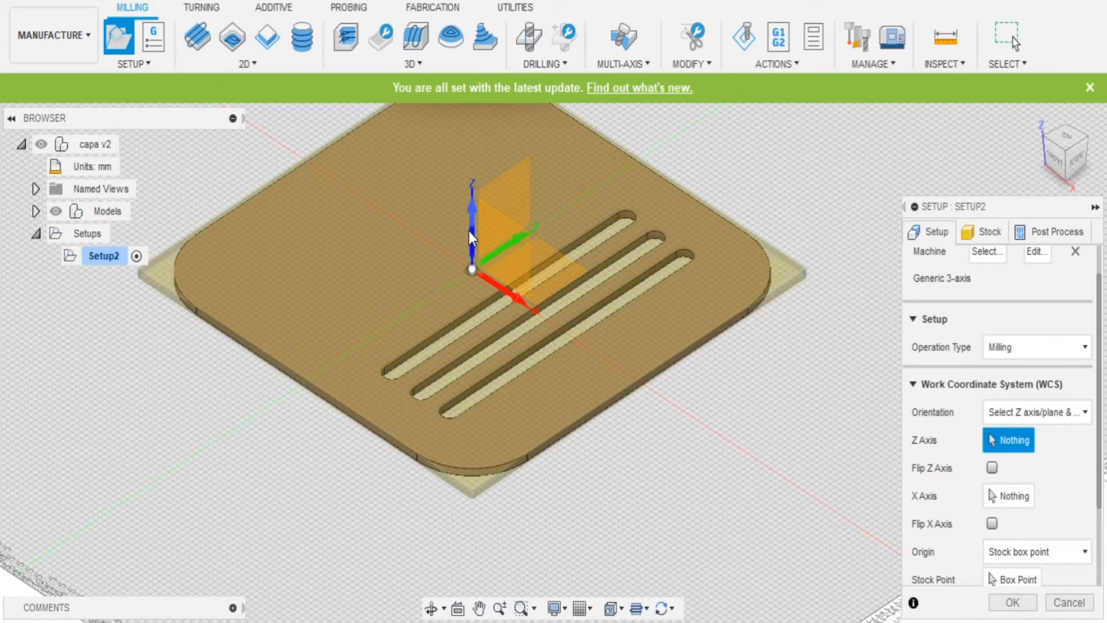
# Try the Z axis flip, restore it, and flip the X axis of the work coordinate system.
pyautogui.click(992, 468)
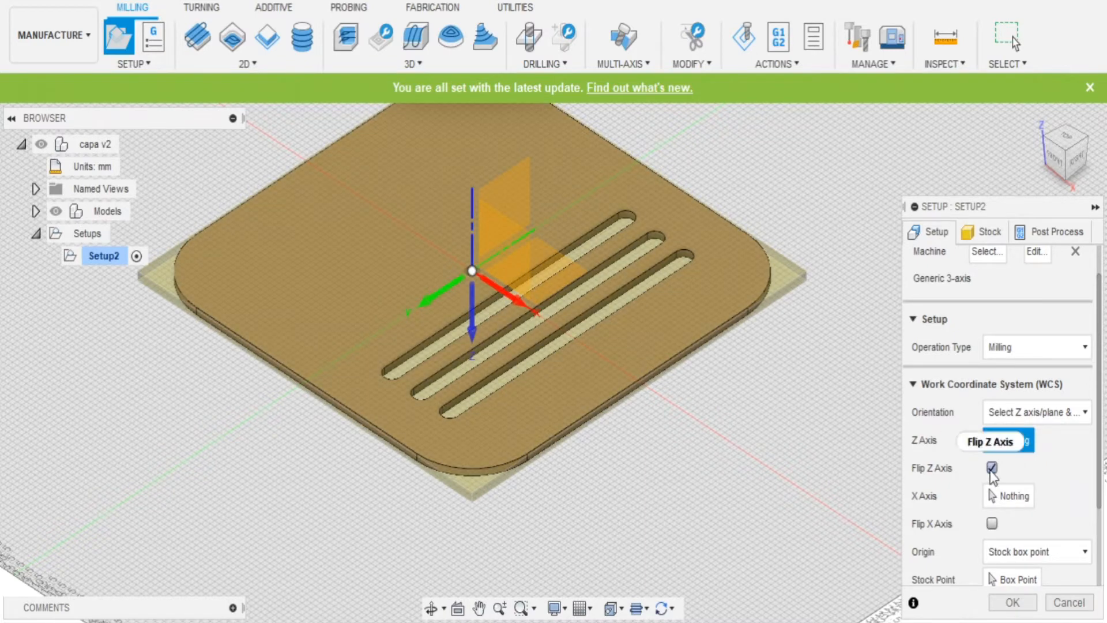
pyautogui.click(992, 468)
pyautogui.click(992, 523)
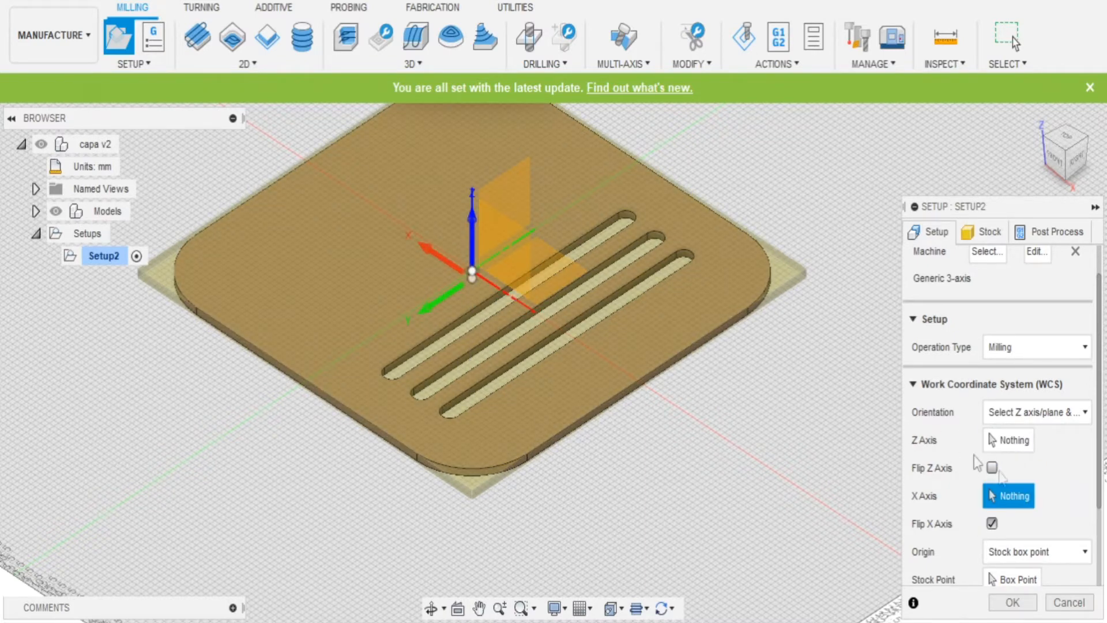
pyautogui.click(448, 295)
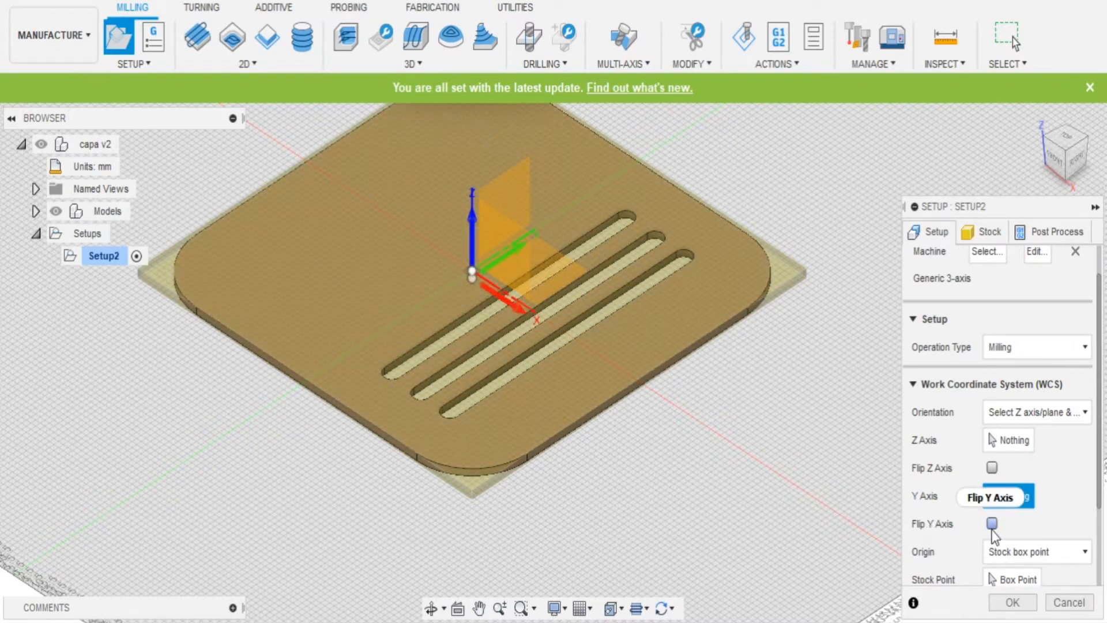
# Set the setup's origin to Model box point and place it on the front-left corner of the plate's bounding box.
pyautogui.scroll(-2, 990, 522)
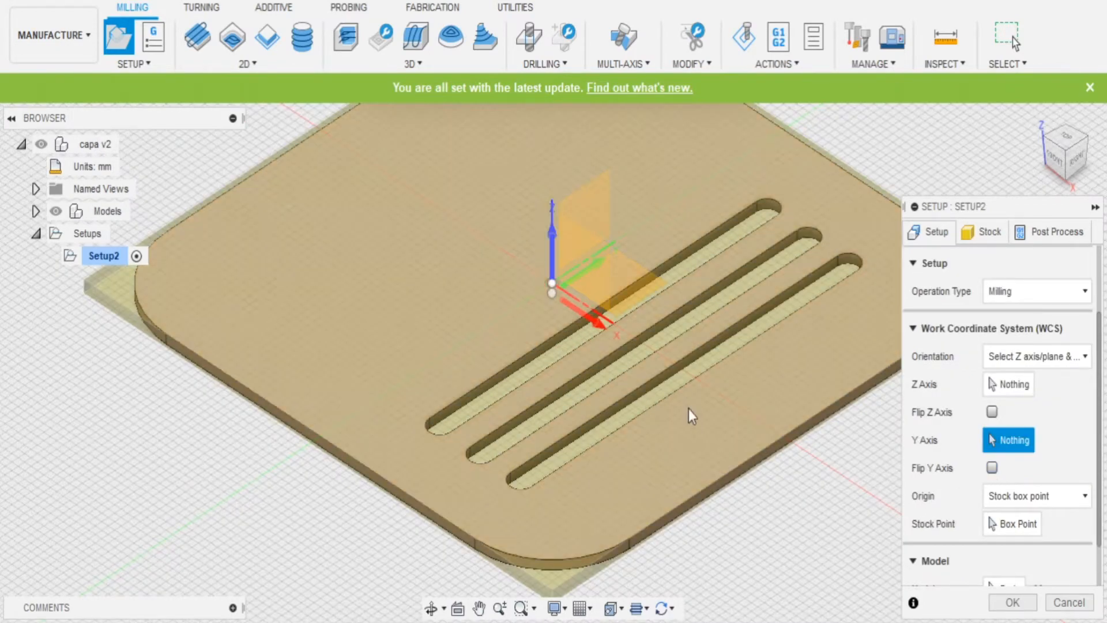
pyautogui.scroll(-1, 689, 409)
pyautogui.moveTo(693, 403); pyautogui.dragTo(759, 368, button='middle')
pyautogui.click(1040, 493)
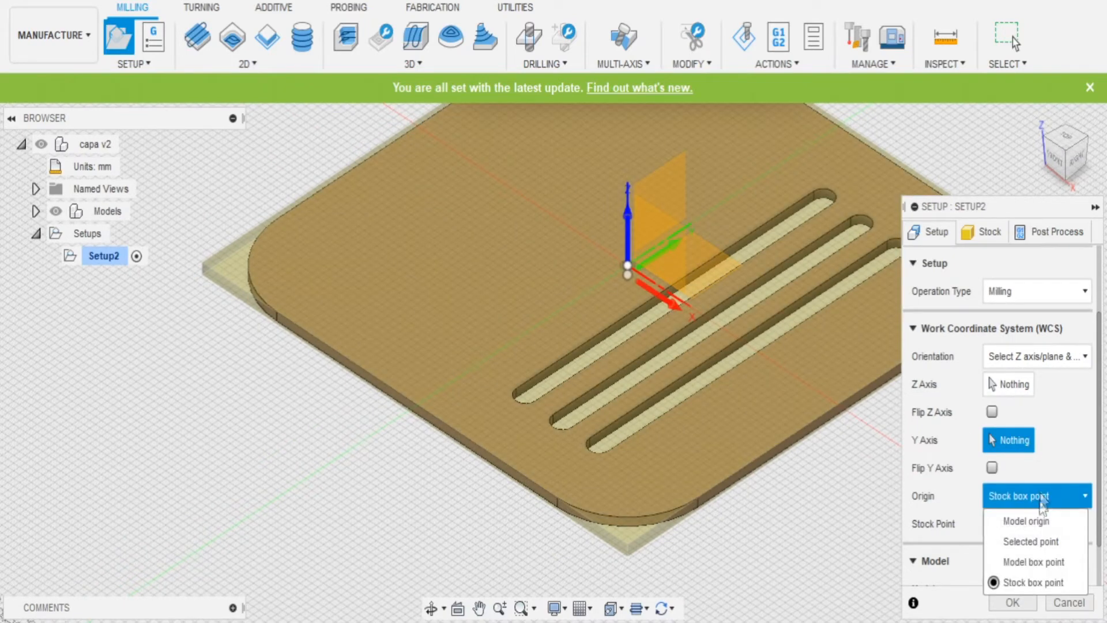
pyautogui.click(1046, 559)
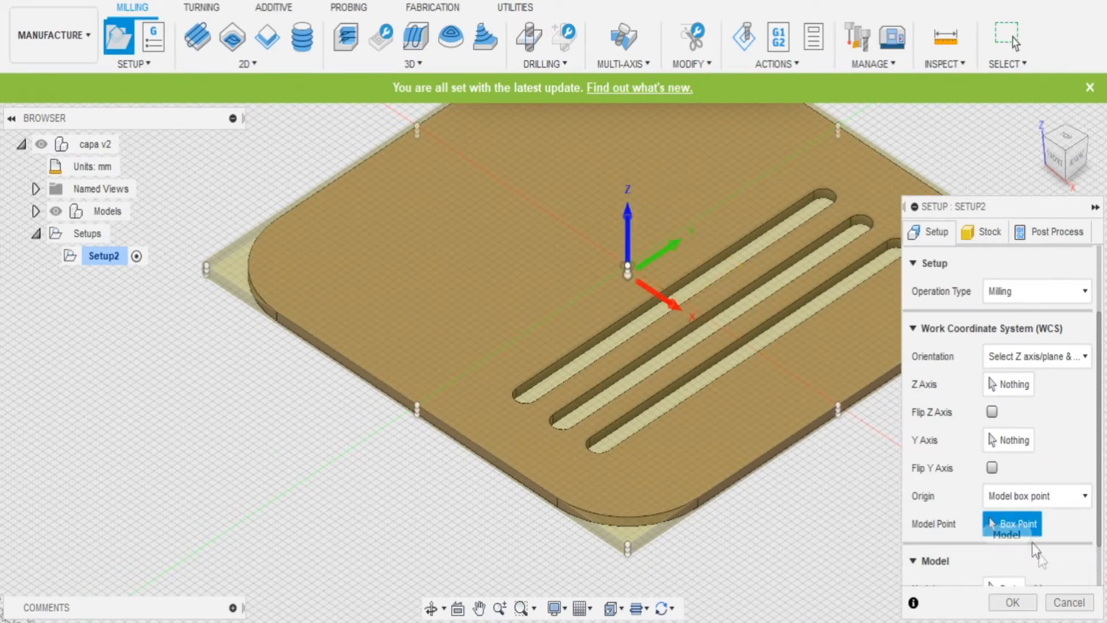
pyautogui.click(628, 545)
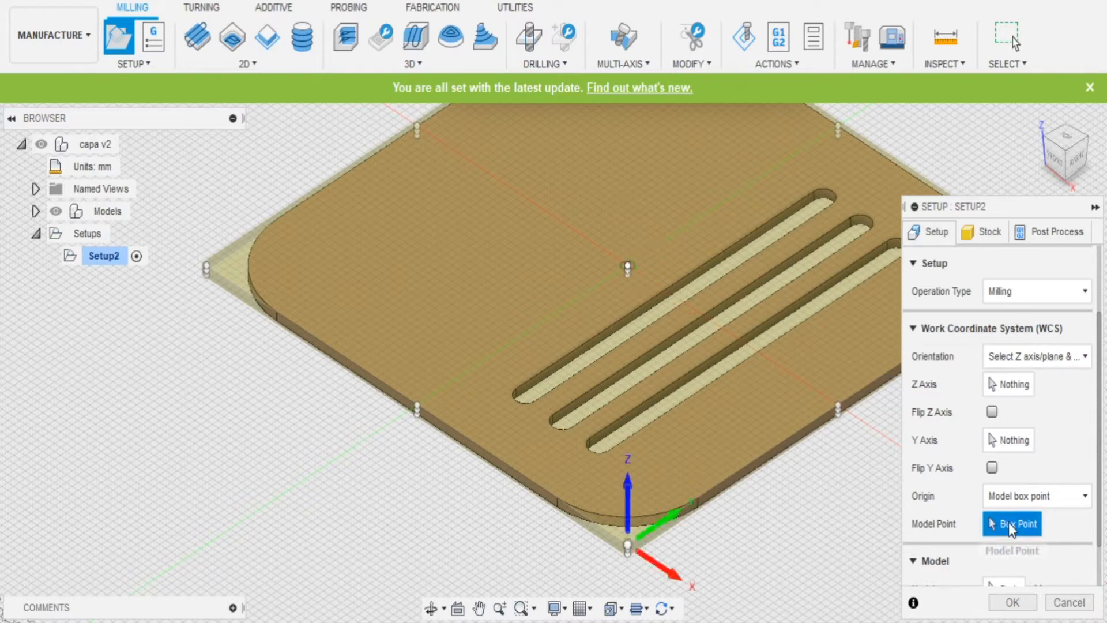
pyautogui.moveTo(478, 456); pyautogui.dragTo(490, 568, button='middle')
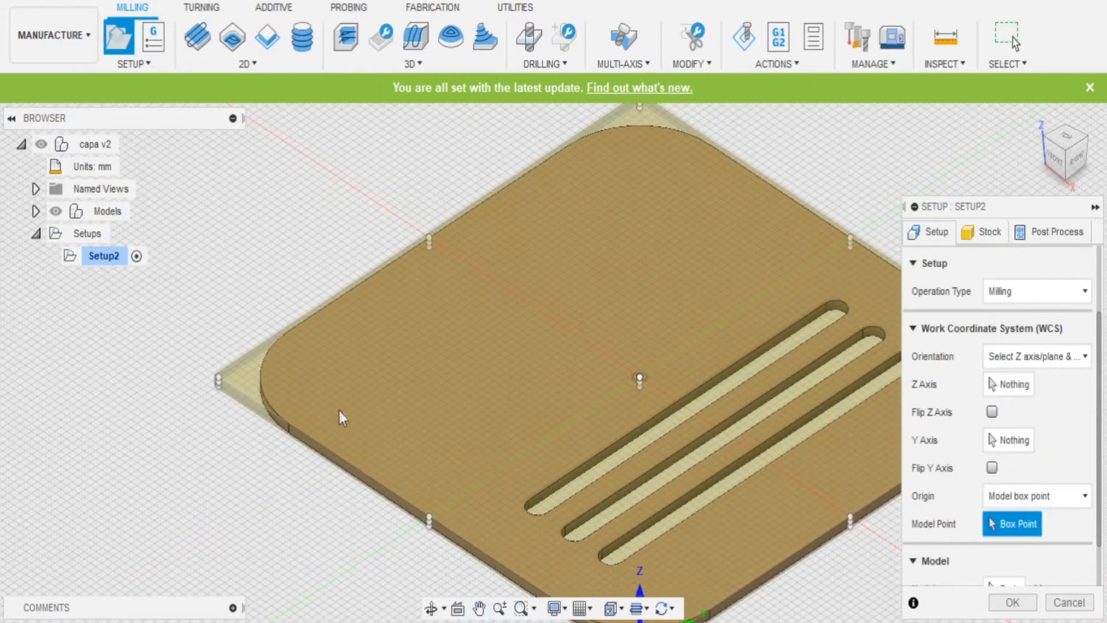
pyautogui.click(219, 379)
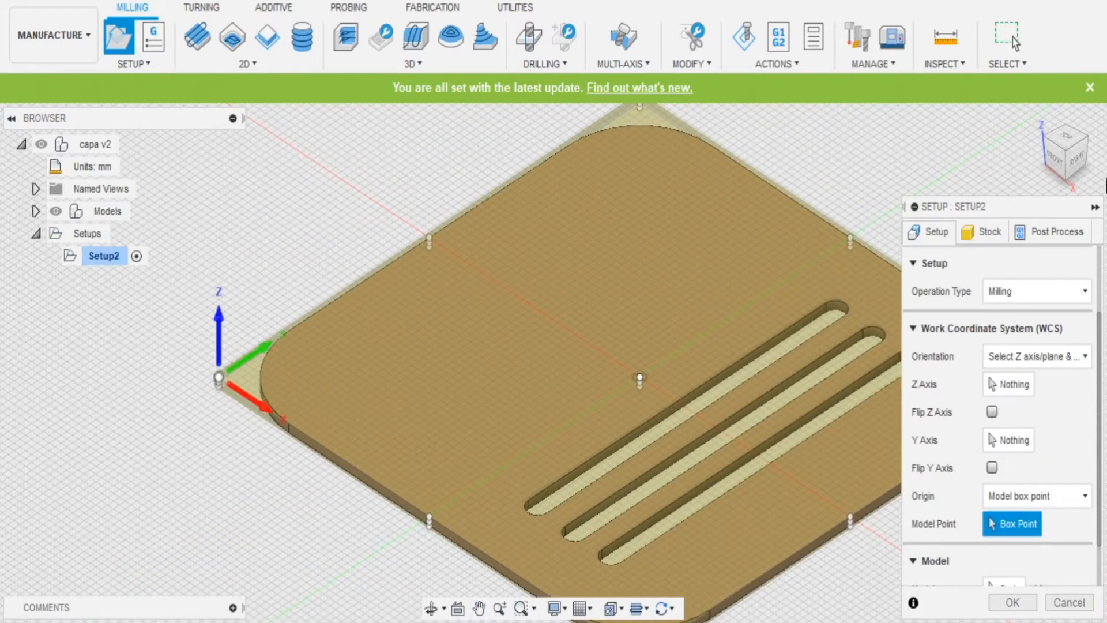
# Set the stock side offset to 0 mm.
pyautogui.click(1048, 155)
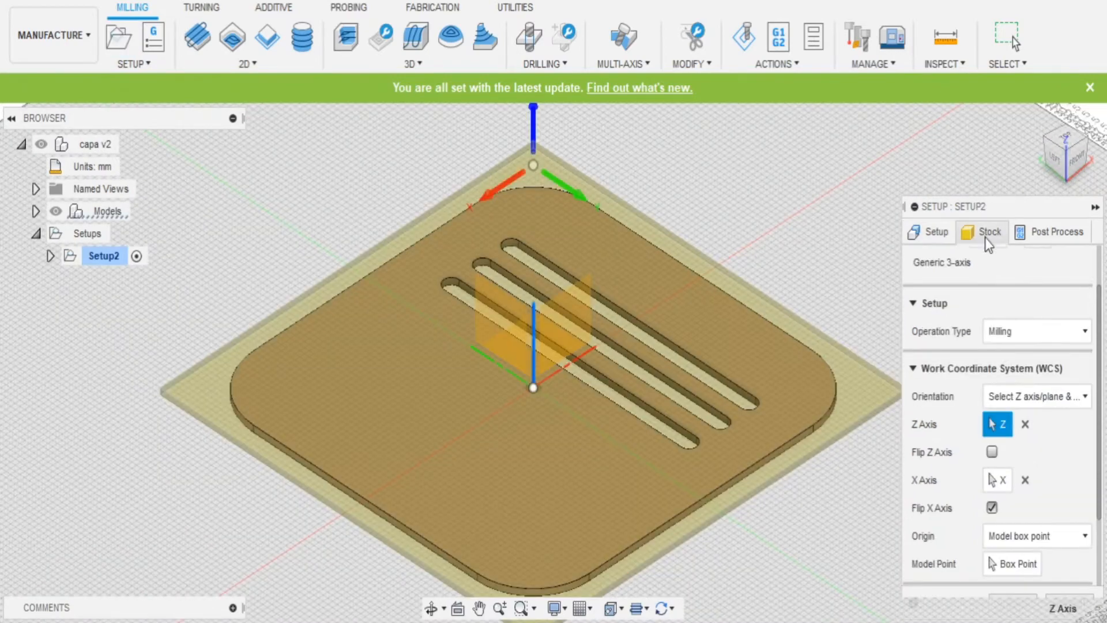
pyautogui.click(986, 233)
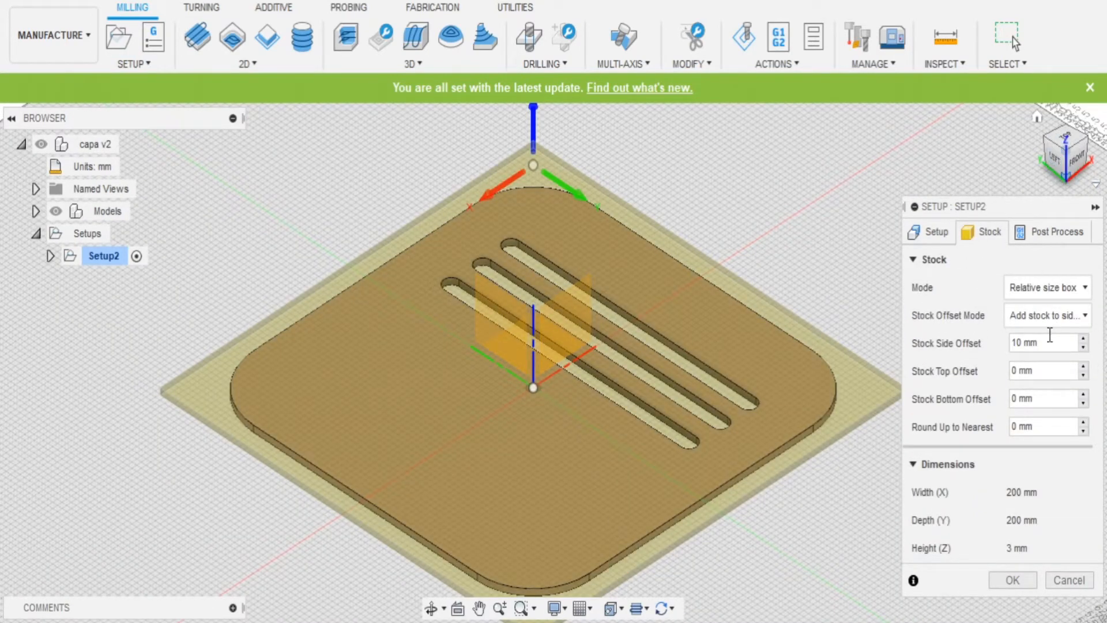
pyautogui.moveTo(1050, 340); pyautogui.dragTo(890, 340)
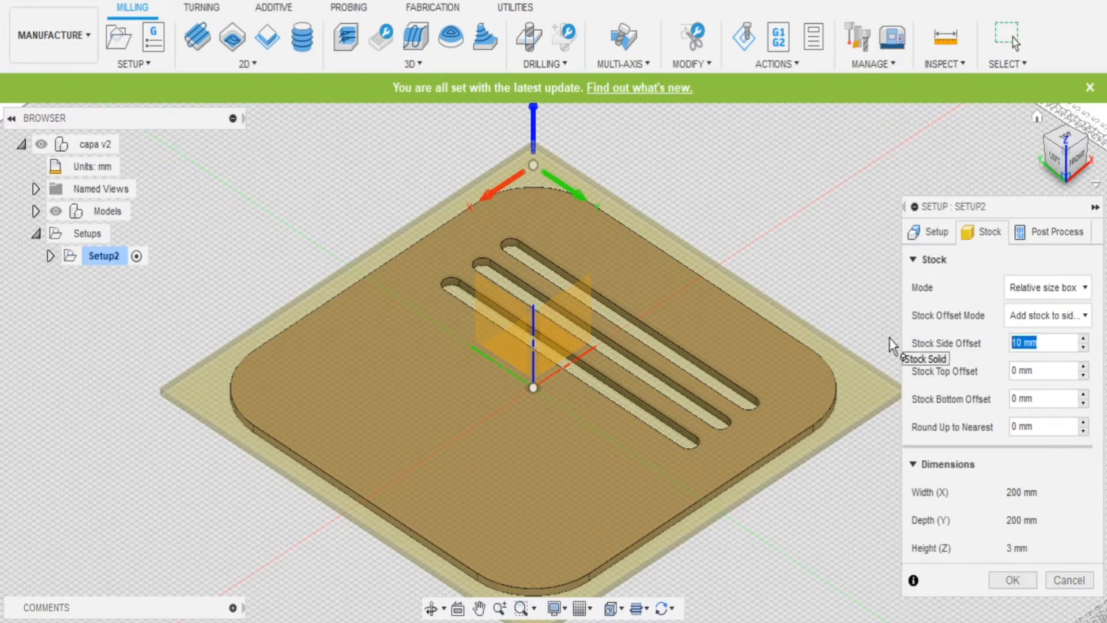
pyautogui.write('0')
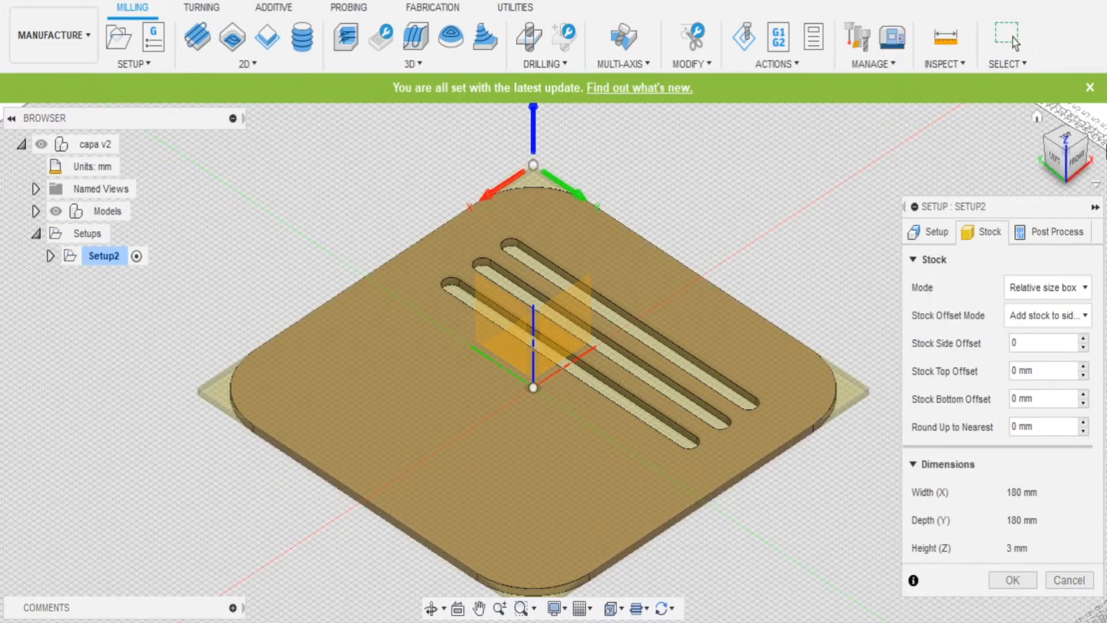
# Check the plate from above and set the stock side offset to 10 mm.
pyautogui.click(1060, 139)
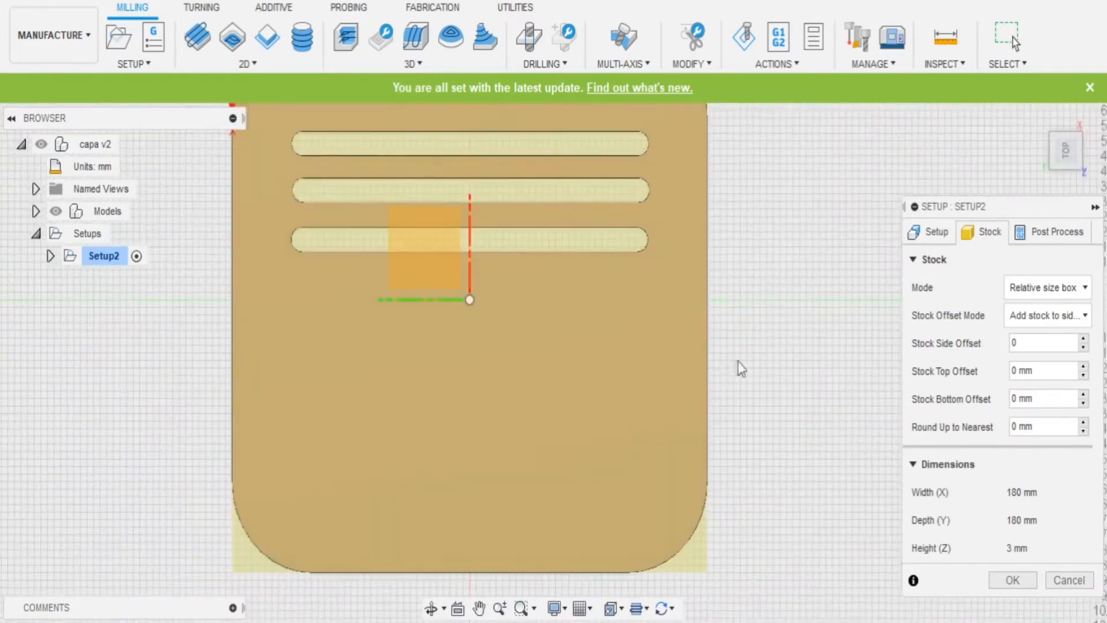
pyautogui.moveTo(653, 323); pyautogui.dragTo(771, 415, button='middle')
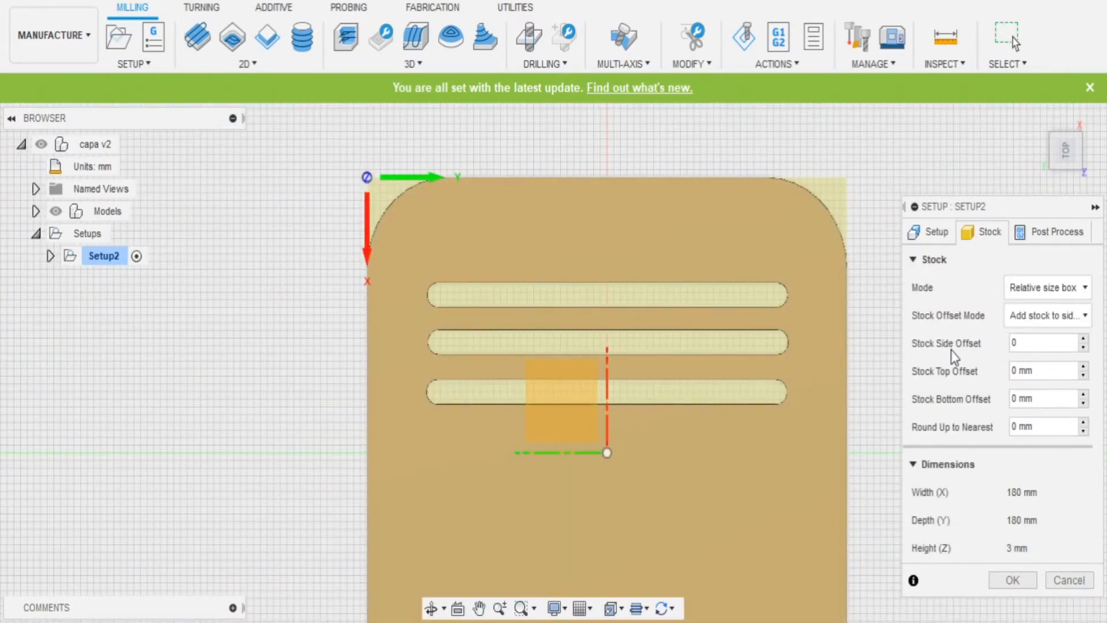
pyautogui.click(1055, 369)
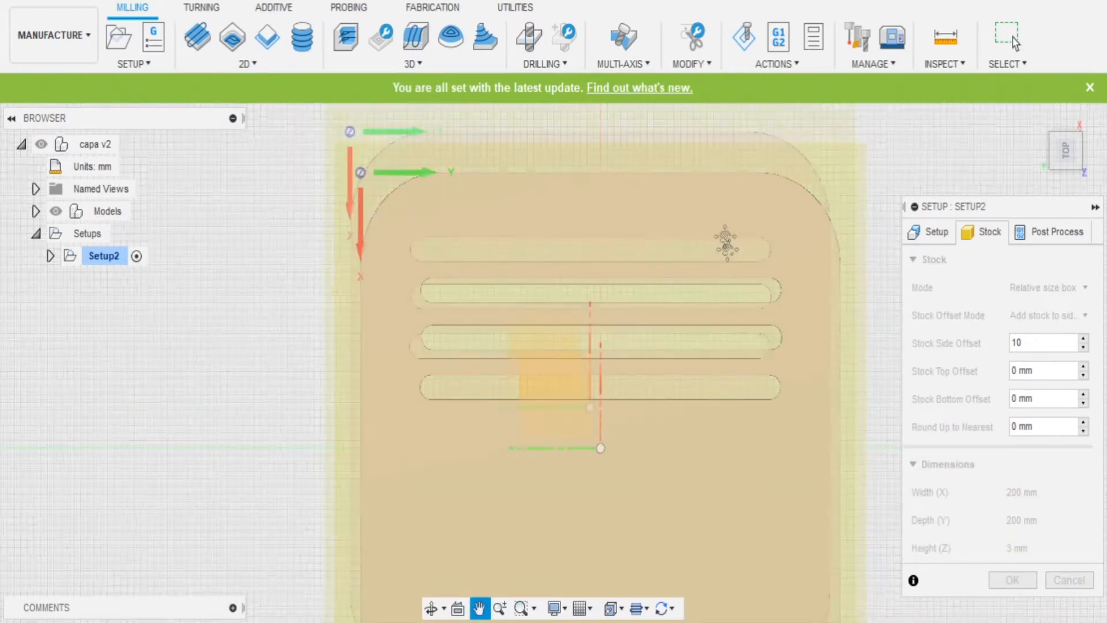
pyautogui.moveTo(730, 247); pyautogui.dragTo(707, 152, button='middle')
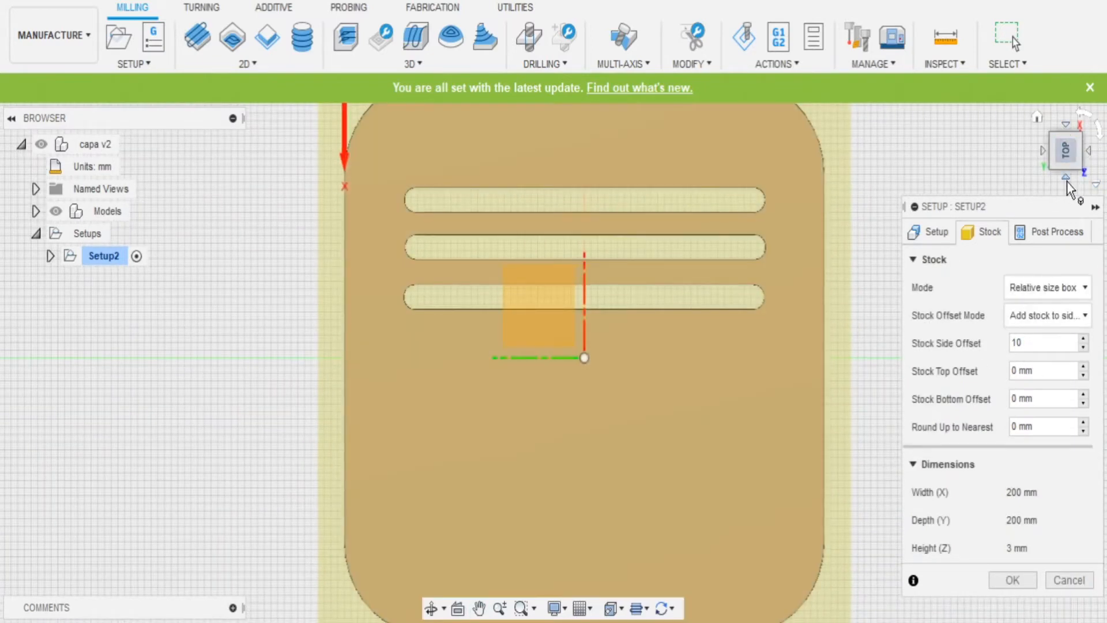
# Try a 5 mm stock top offset with the plate viewed from the side, and return the offset to 0 mm.
pyautogui.click(1066, 178)
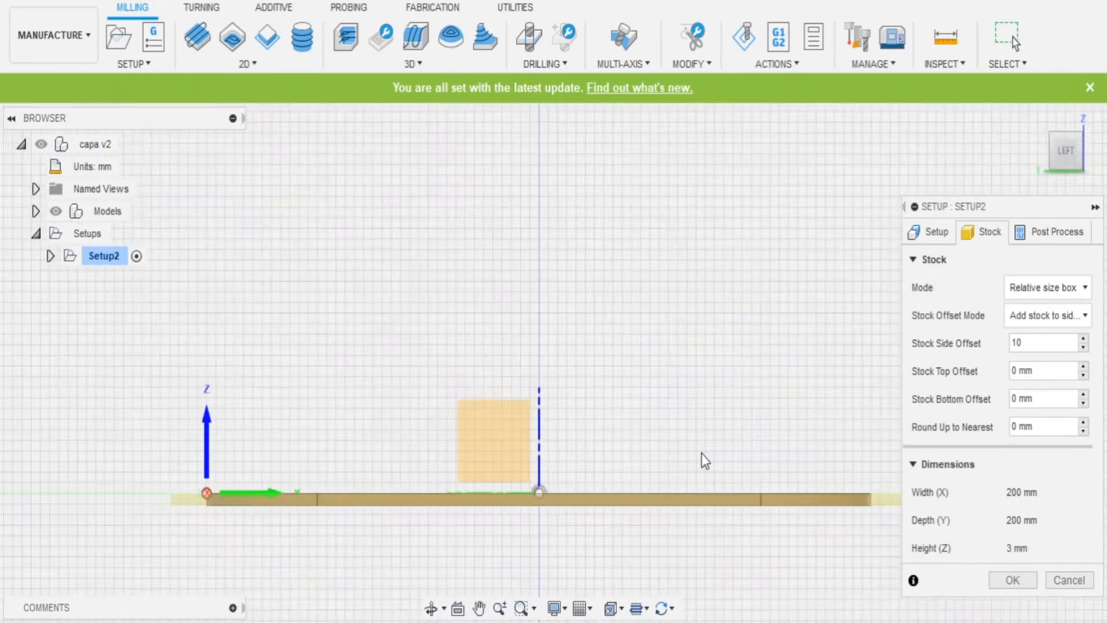
pyautogui.click(1012, 370)
pyautogui.press('Right')
pyautogui.press('BackSpace')
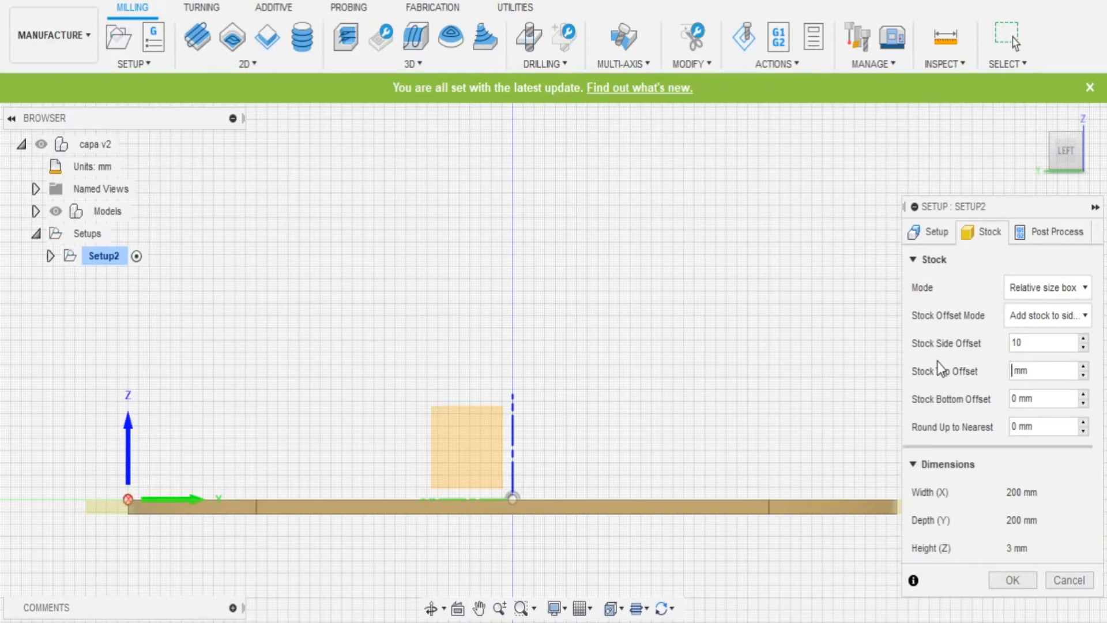
pyautogui.write('5')
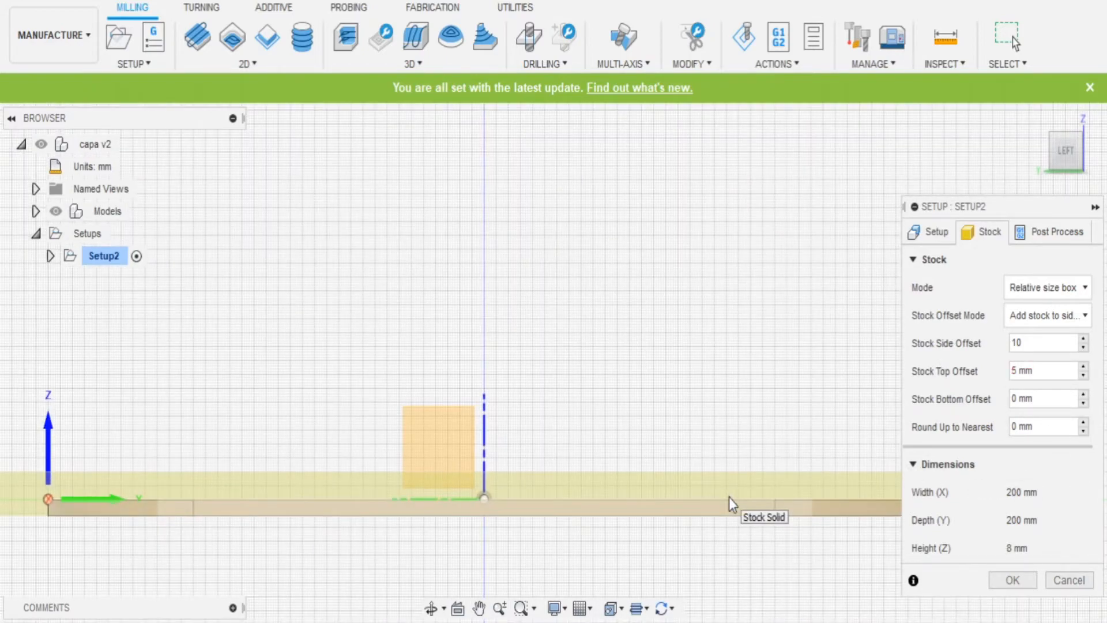
pyautogui.scroll(3, 730, 499)
pyautogui.moveTo(698, 472); pyautogui.dragTo(798, 202, button='middle')
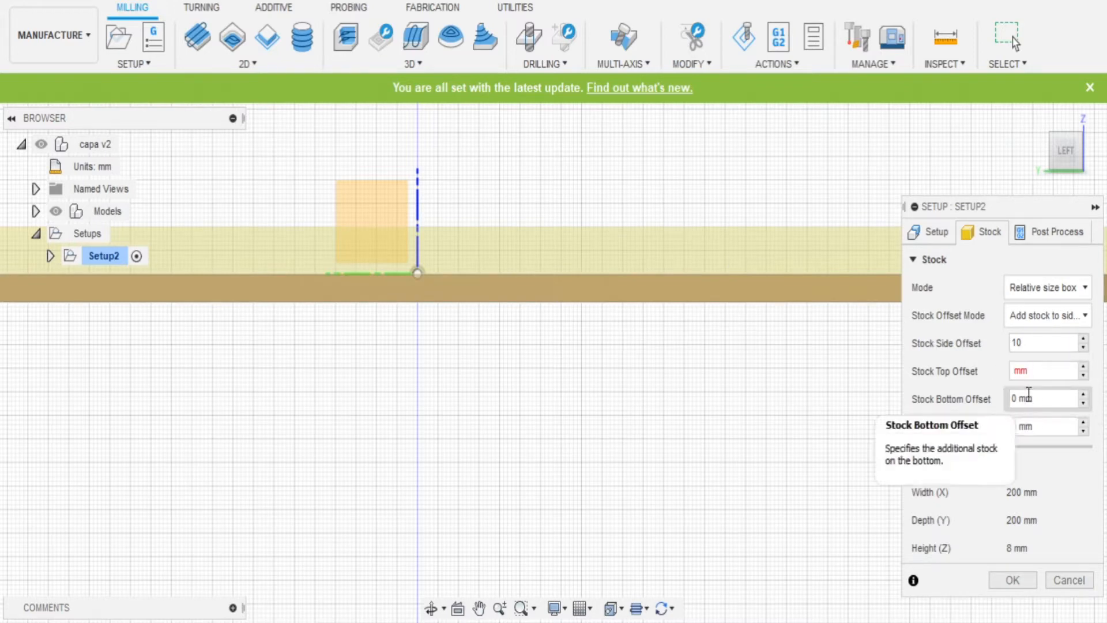
pyautogui.write('0')
pyautogui.moveTo(757, 336); pyautogui.dragTo(705, 361, button='middle')
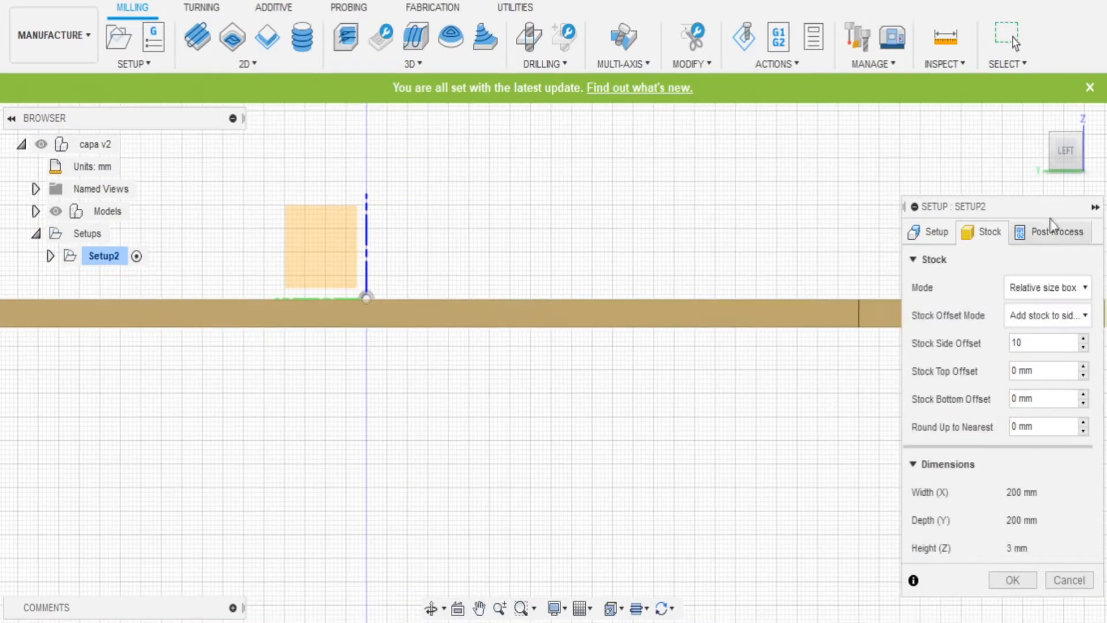
# Start a 2D Contour operation and select the outlines of the three slots as its contours.
pyautogui.click(1081, 137)
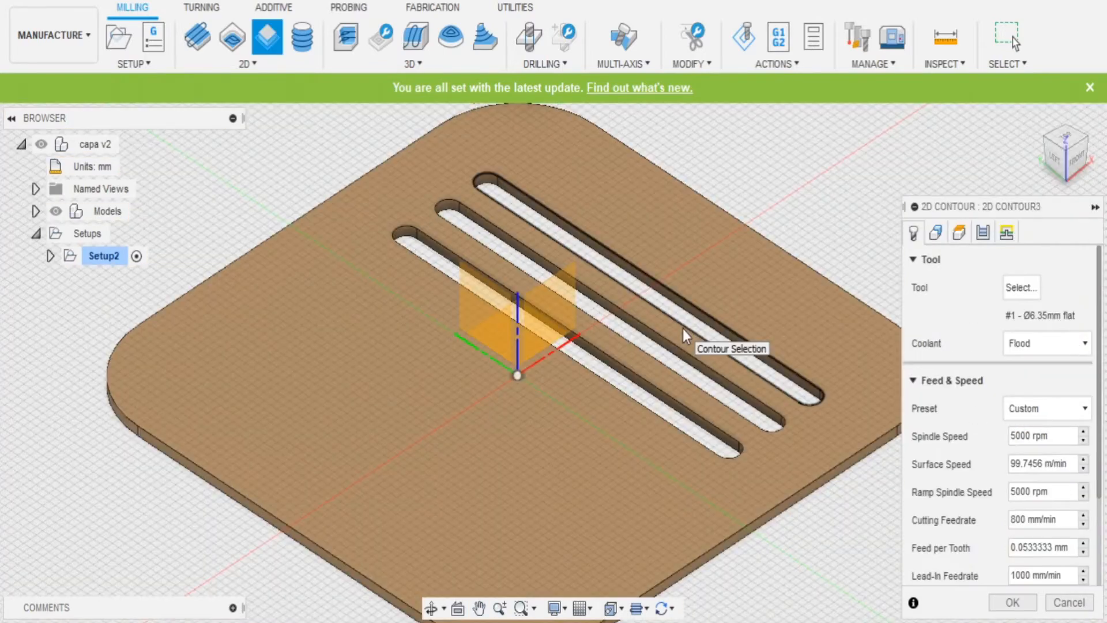
pyautogui.click(260, 63)
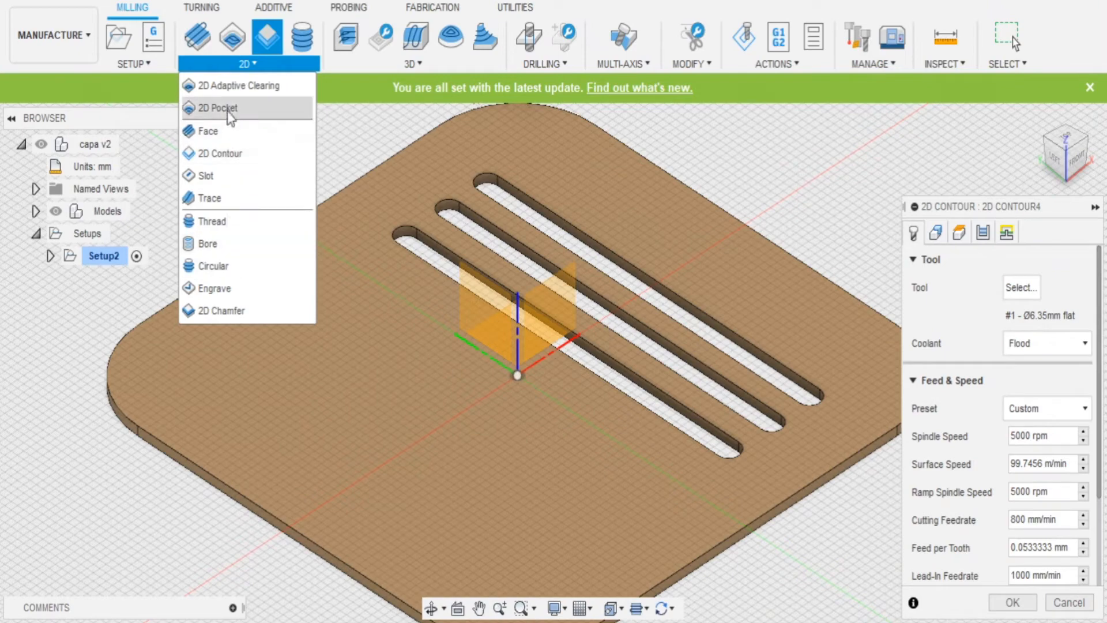
pyautogui.click(267, 46)
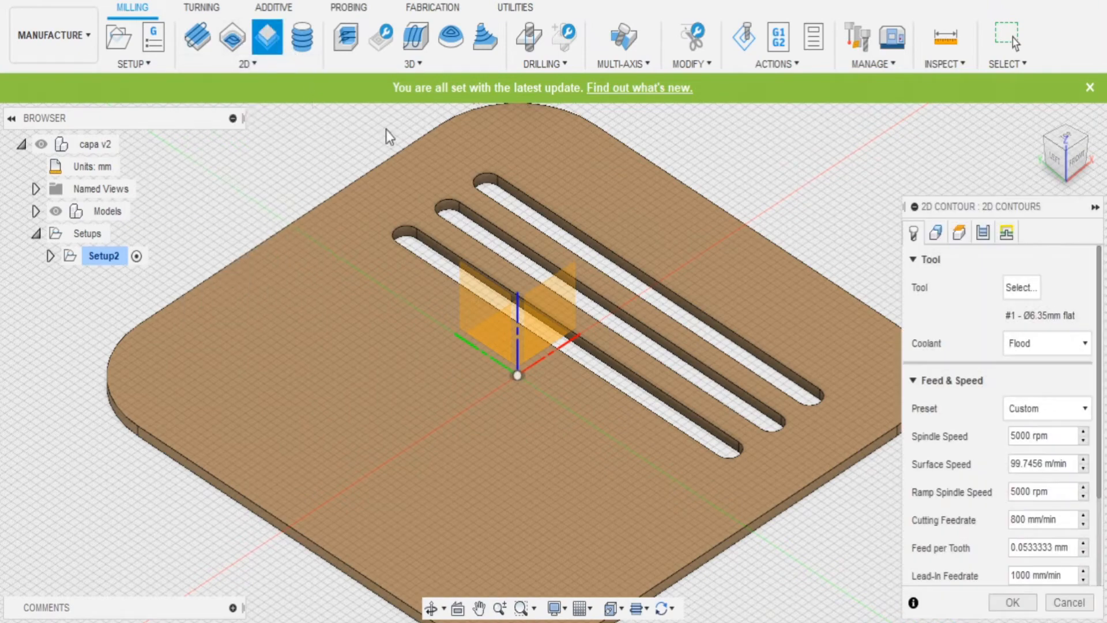
pyautogui.click(281, 36)
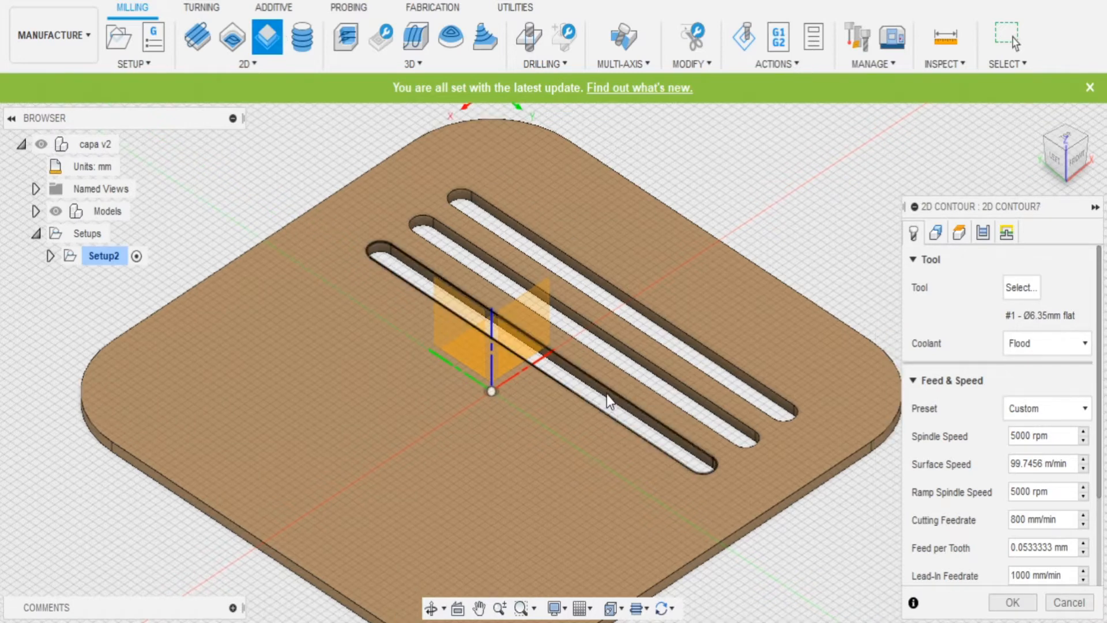
pyautogui.click(607, 393)
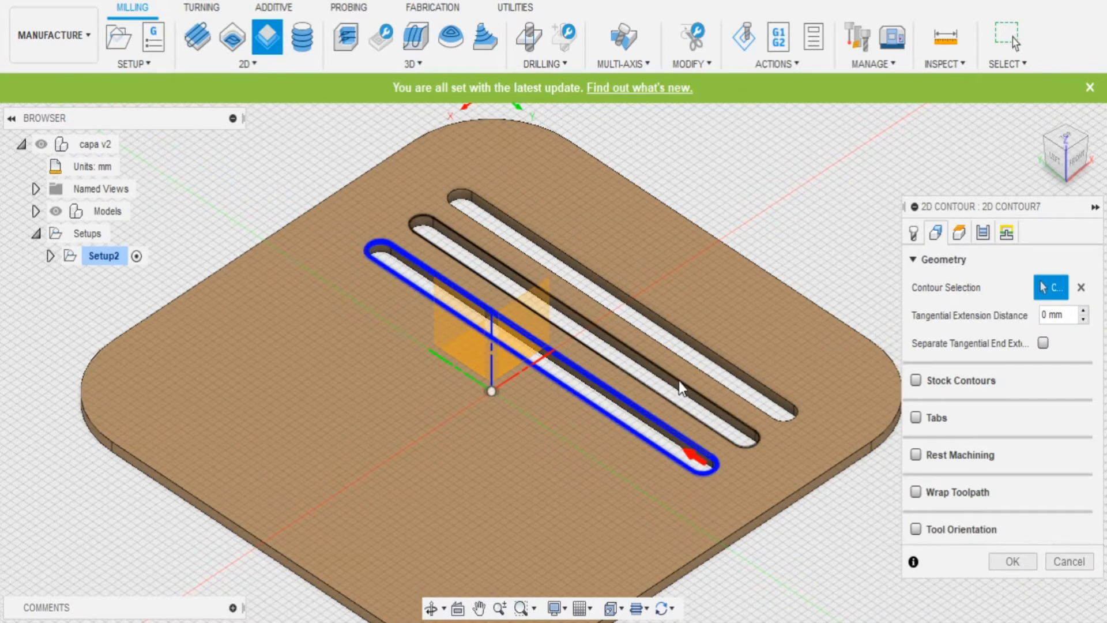
pyautogui.click(679, 381)
pyautogui.click(724, 366)
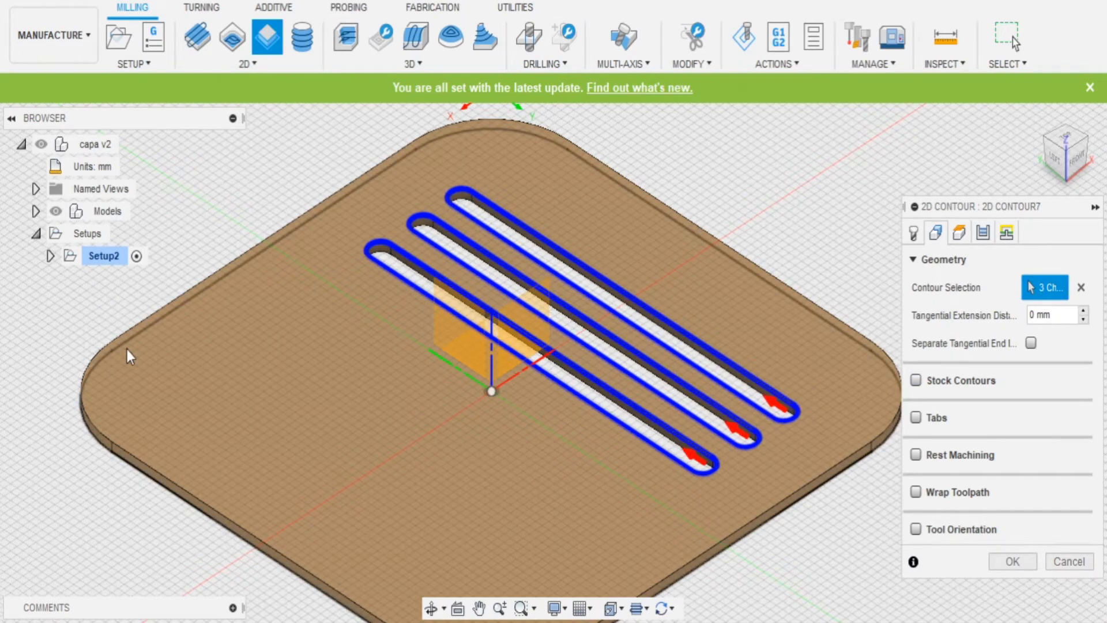
pyautogui.moveTo(822, 344); pyautogui.dragTo(776, 369, button='middle')
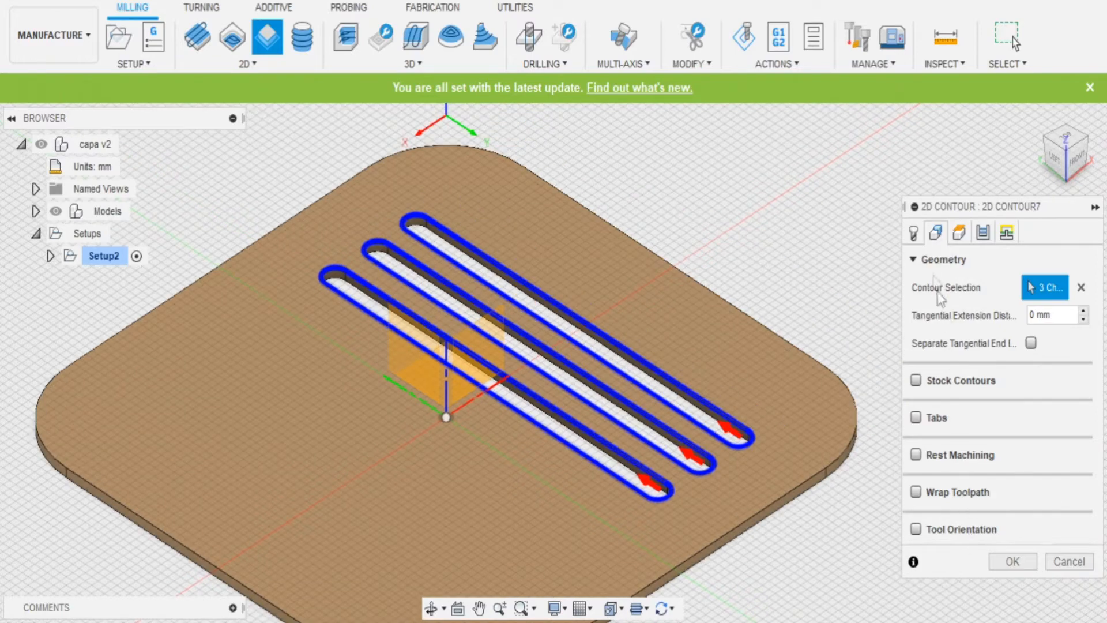
# Open the tool selection for the contour operation and create a new flat end mill in the local Library.
pyautogui.click(913, 233)
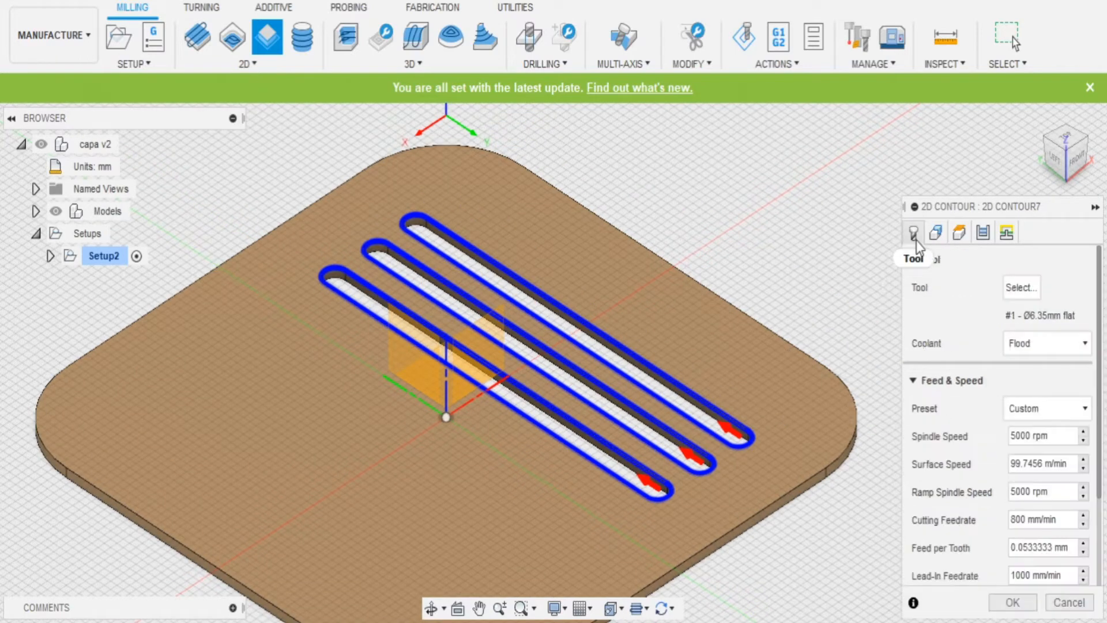
pyautogui.click(1024, 286)
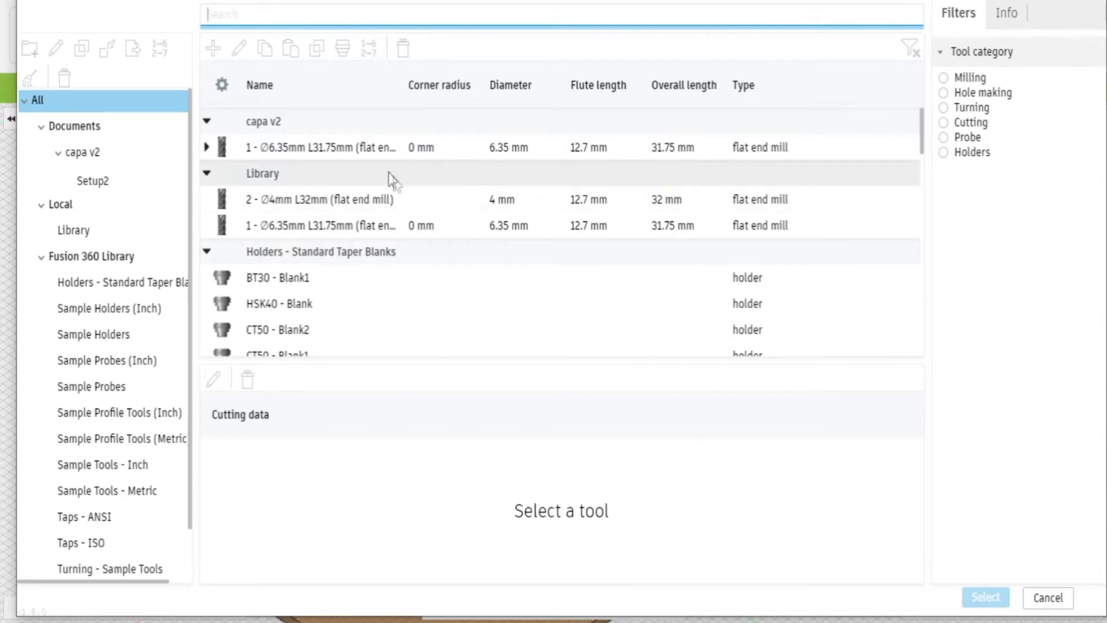
pyautogui.click(398, 141)
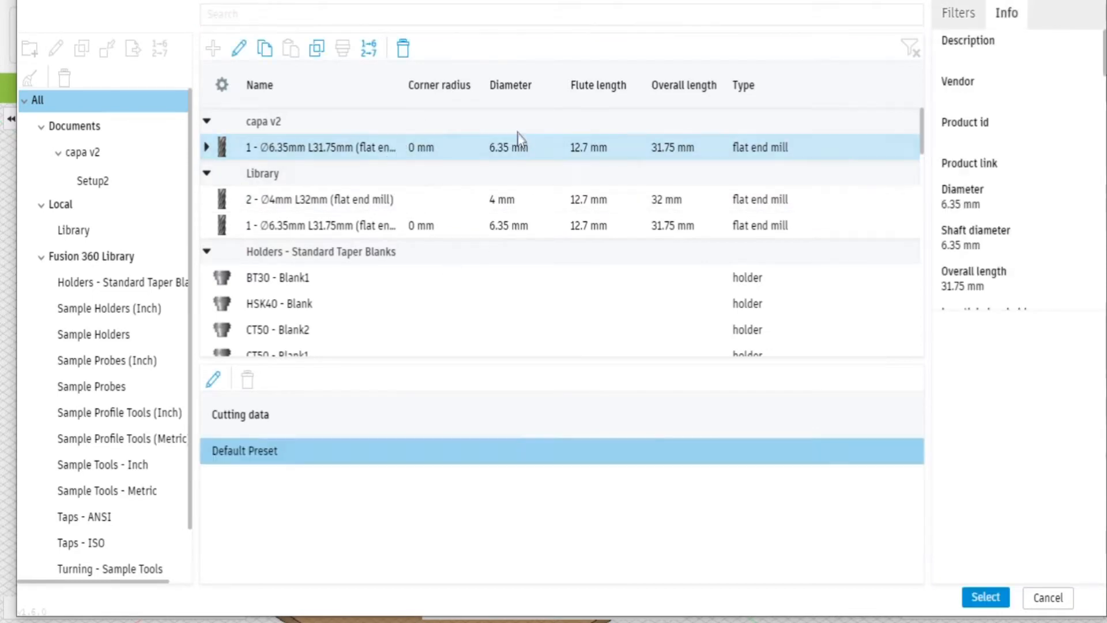
pyautogui.click(71, 234)
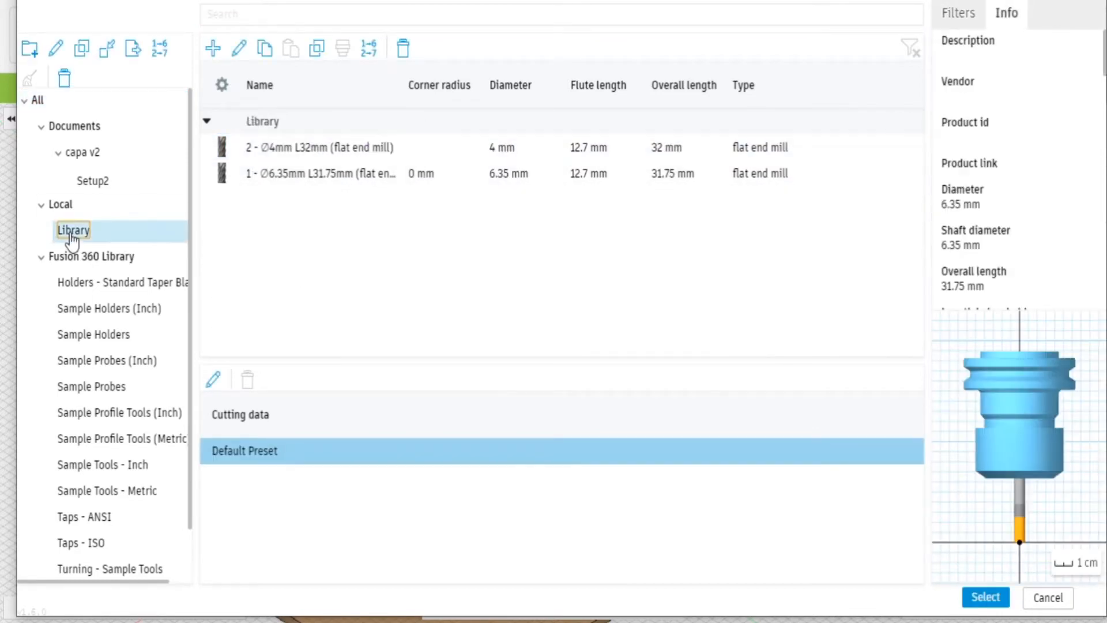
pyautogui.click(213, 49)
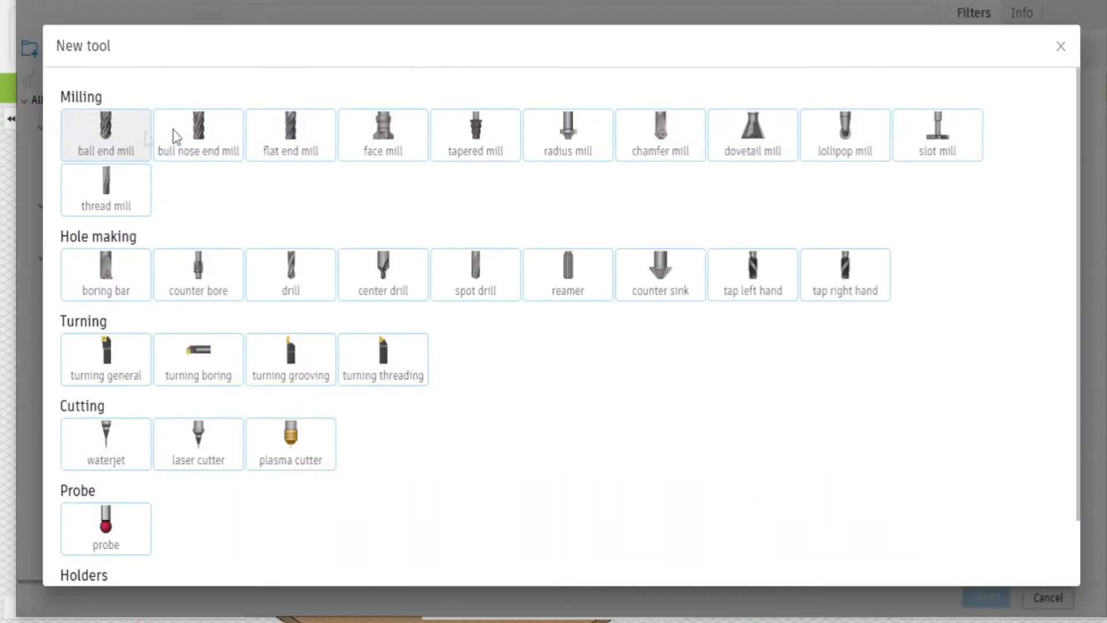
pyautogui.click(306, 153)
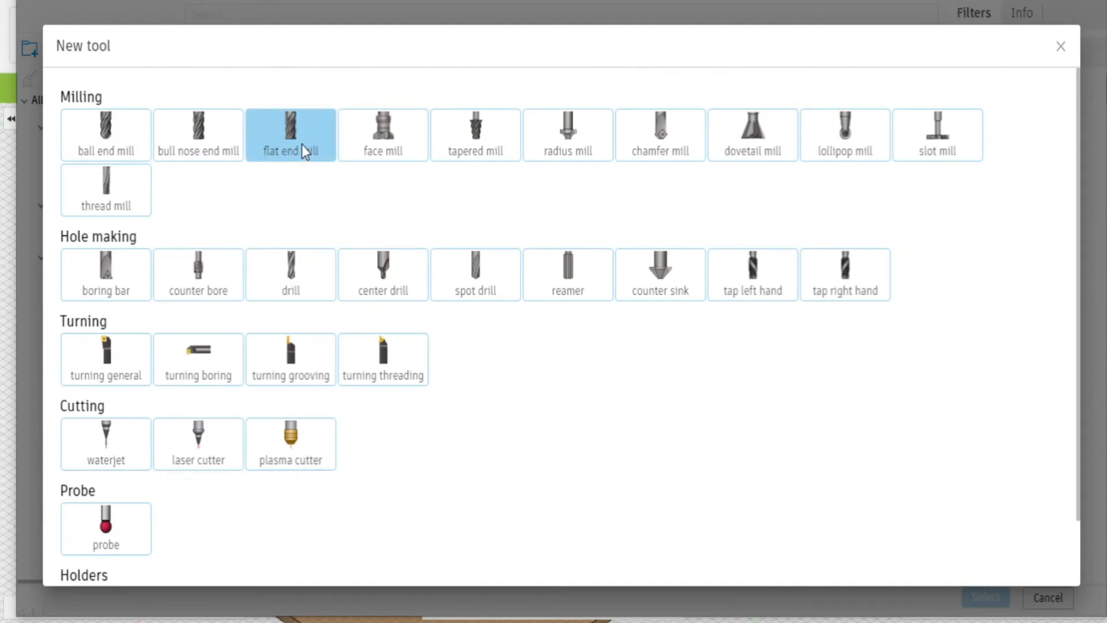
pyautogui.doubleClick(319, 136)
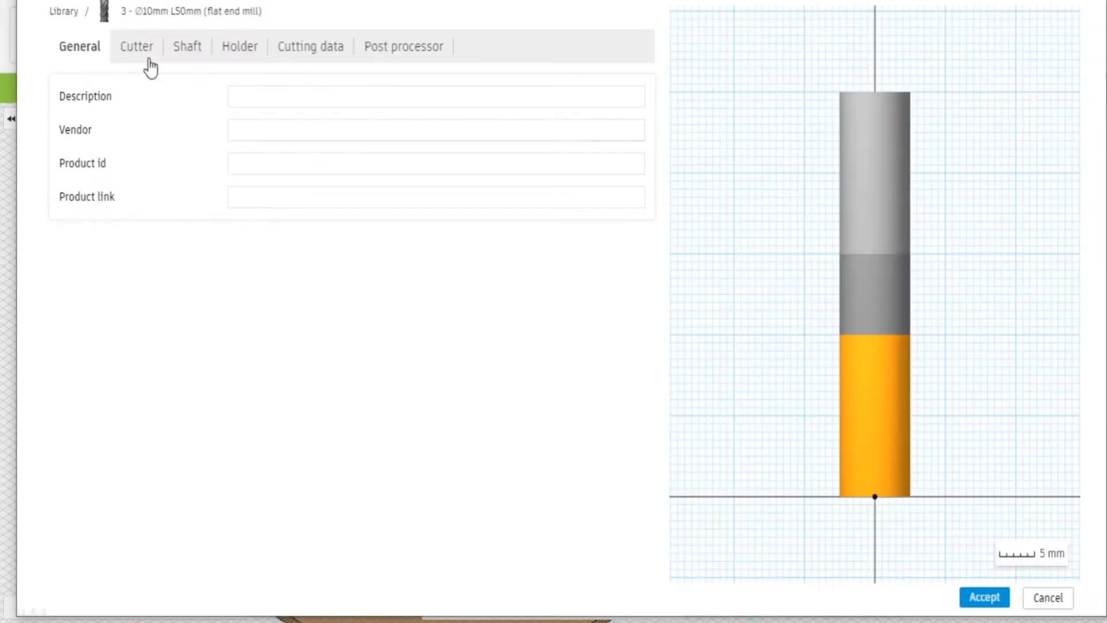
# Give the new end mill 2 flutes and a 4 mm diameter, and check its overall, shoulder and flute lengths.
pyautogui.click(146, 55)
pyautogui.click(264, 196)
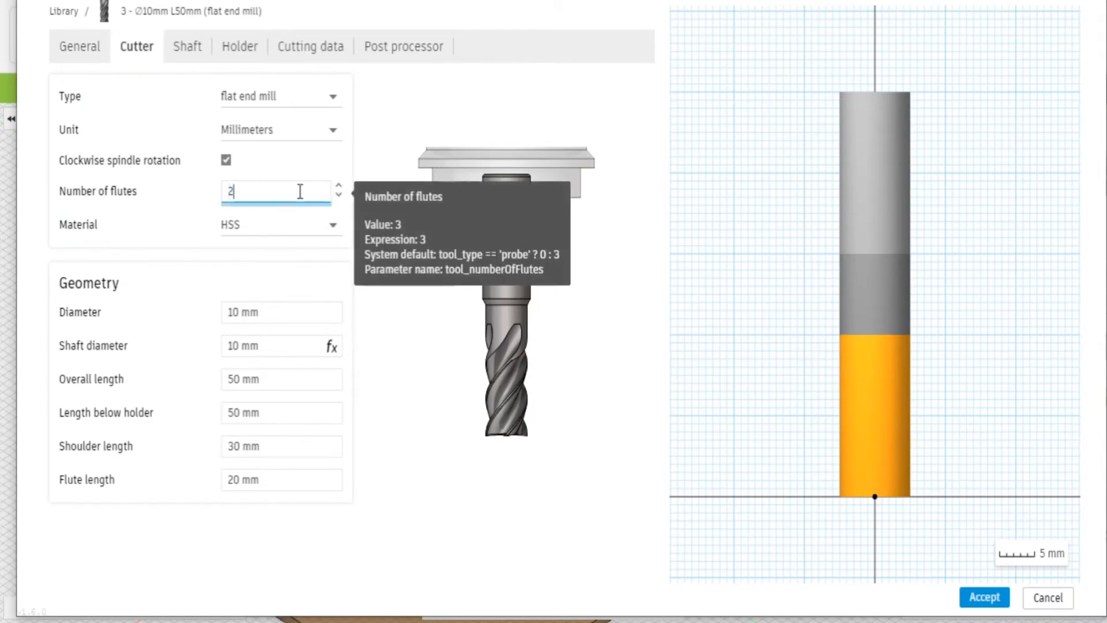
pyautogui.write('2')
pyautogui.click(293, 312)
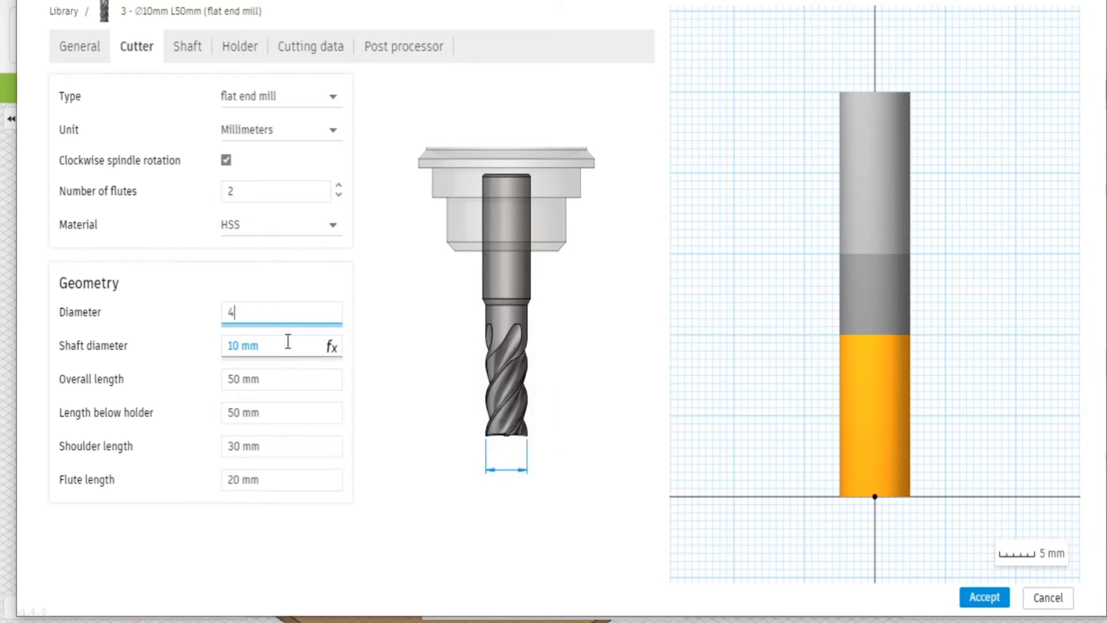
pyautogui.press('Tab')
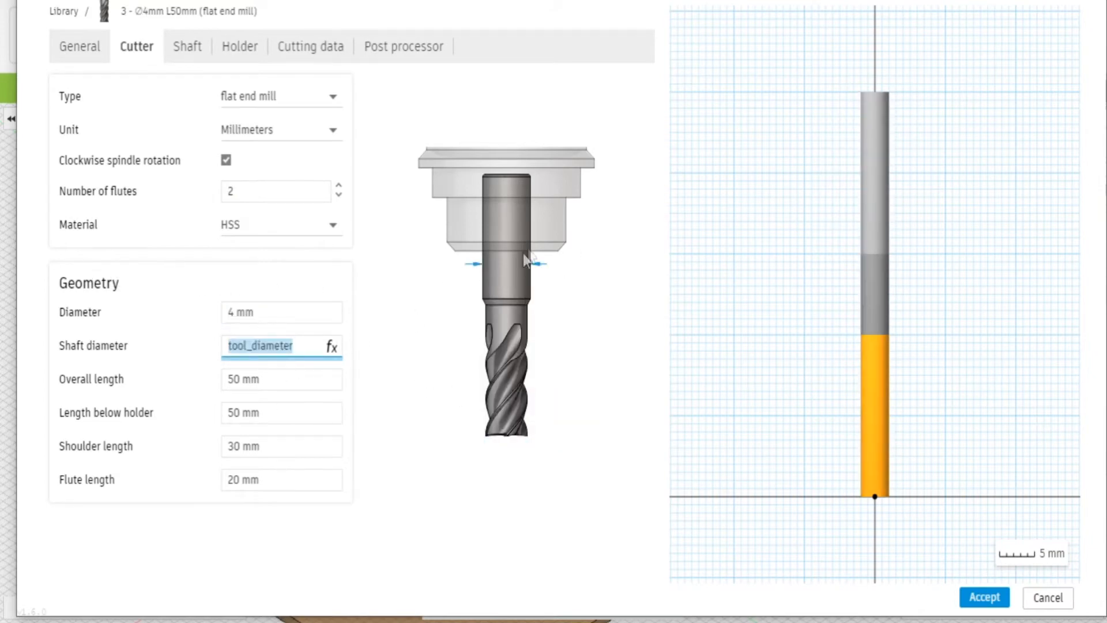
pyautogui.click(254, 382)
pyautogui.click(281, 477)
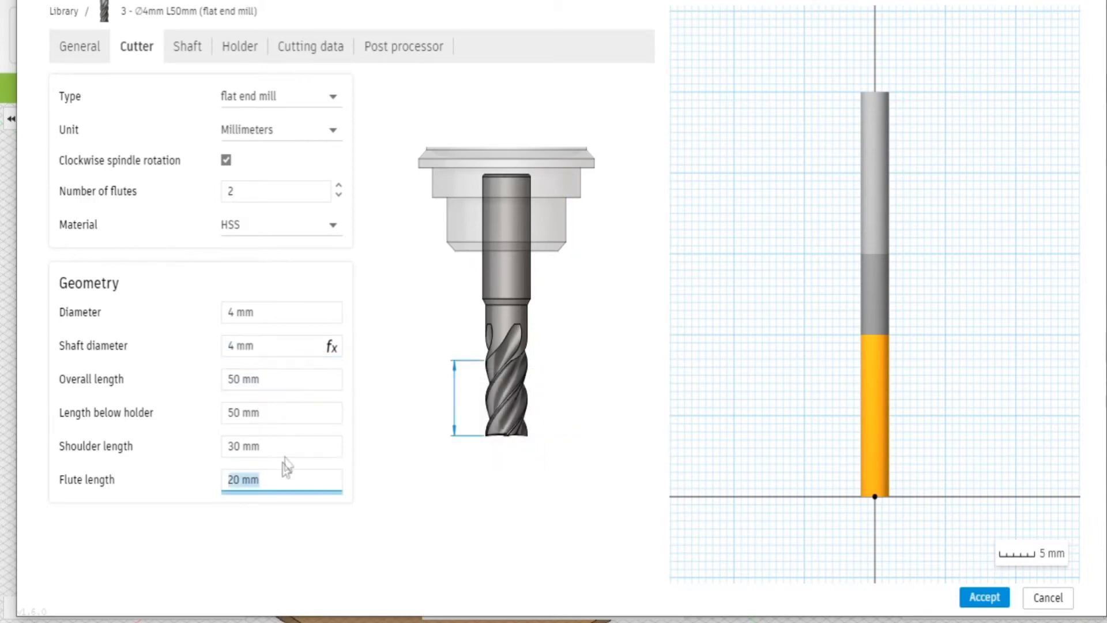
pyautogui.click(275, 449)
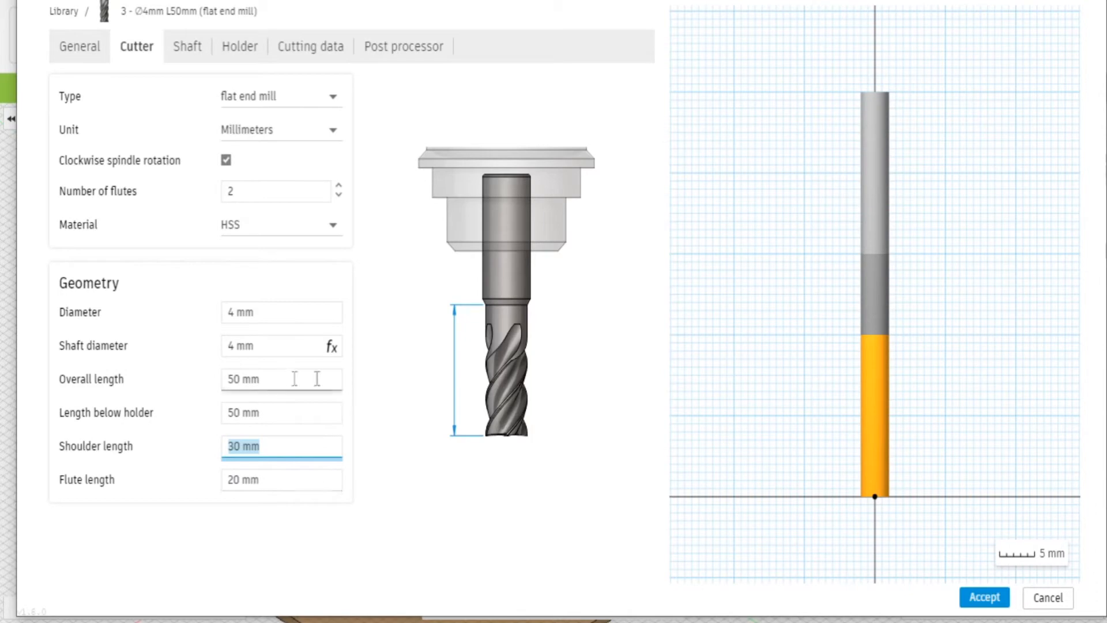
pyautogui.click(227, 380)
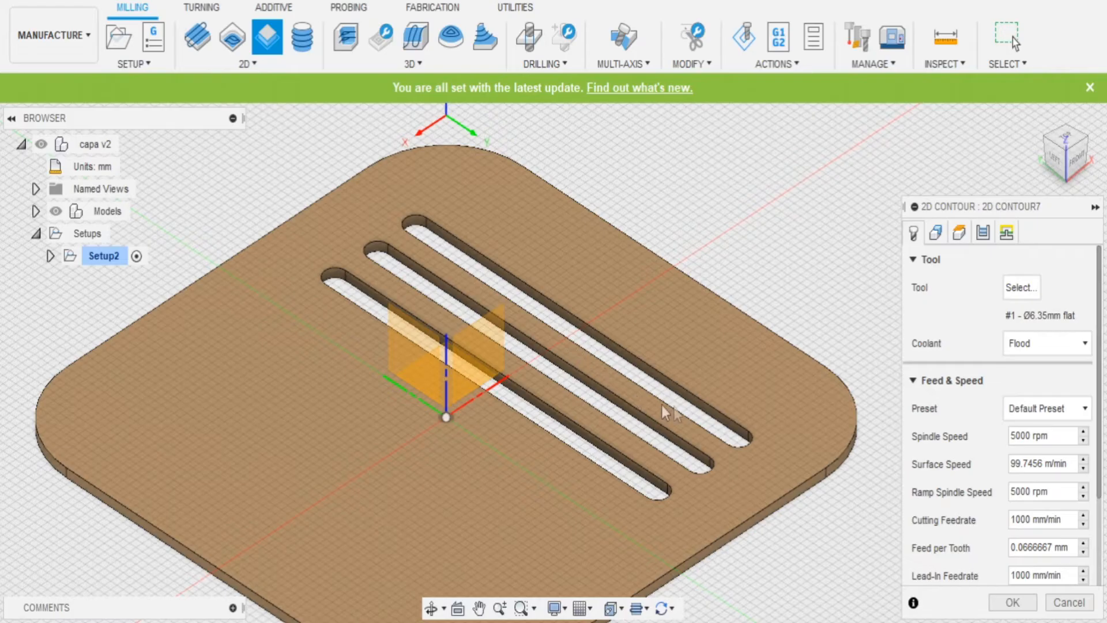
# Review the contour's feed and speed values and set the cutting feedrate to 900 mm/min.
pyautogui.moveTo(663, 413); pyautogui.dragTo(756, 361, button='middle')
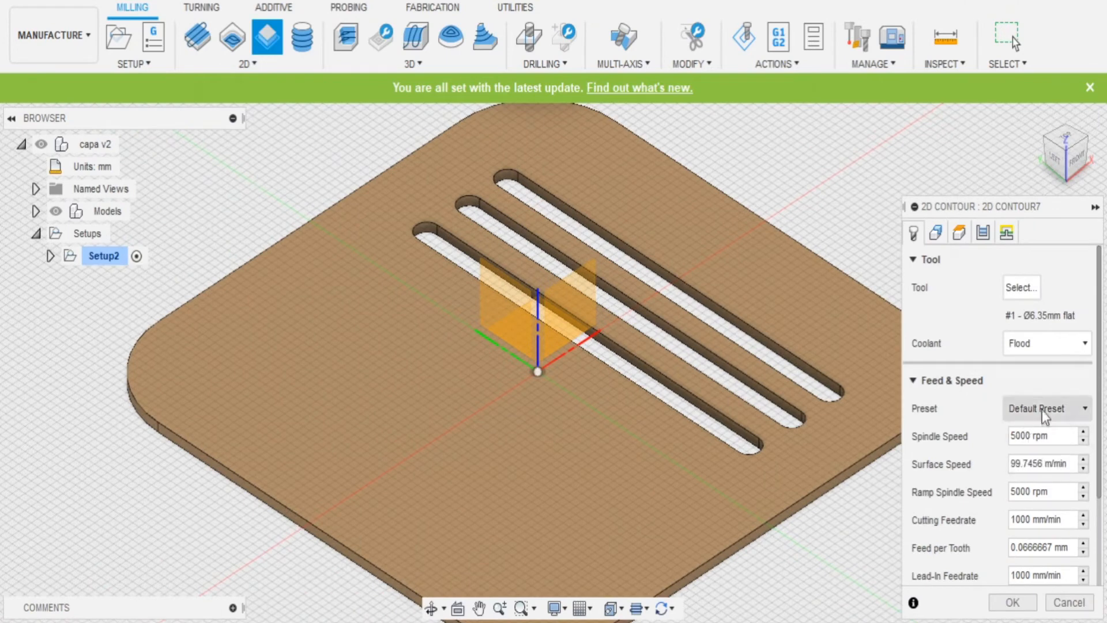
pyautogui.scroll(-2, 1060, 508)
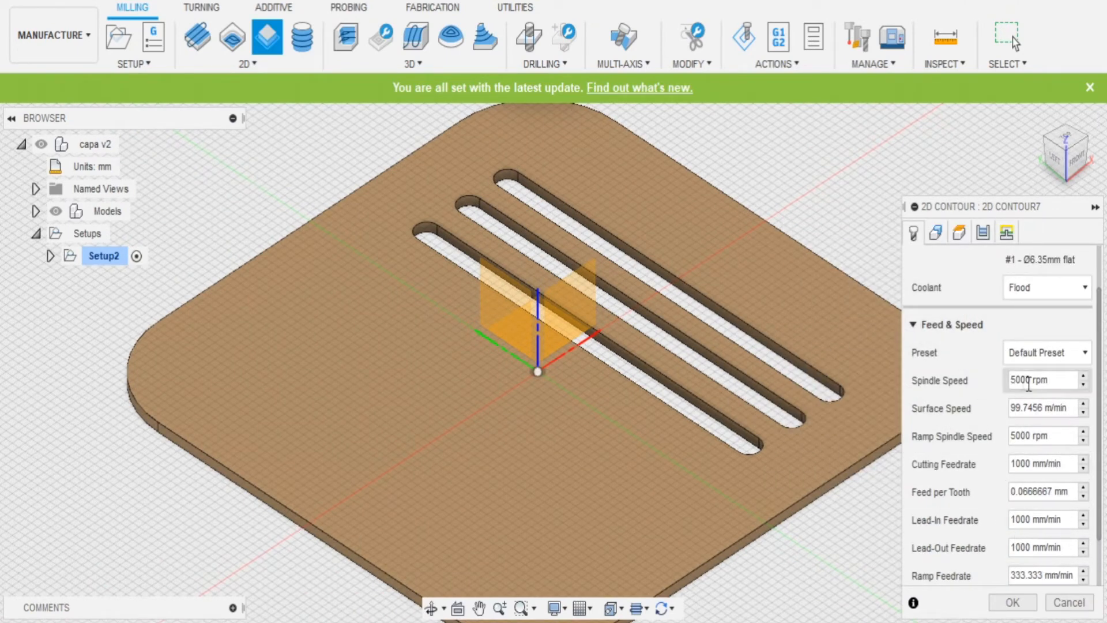
pyautogui.moveTo(1059, 383); pyautogui.dragTo(1018, 386)
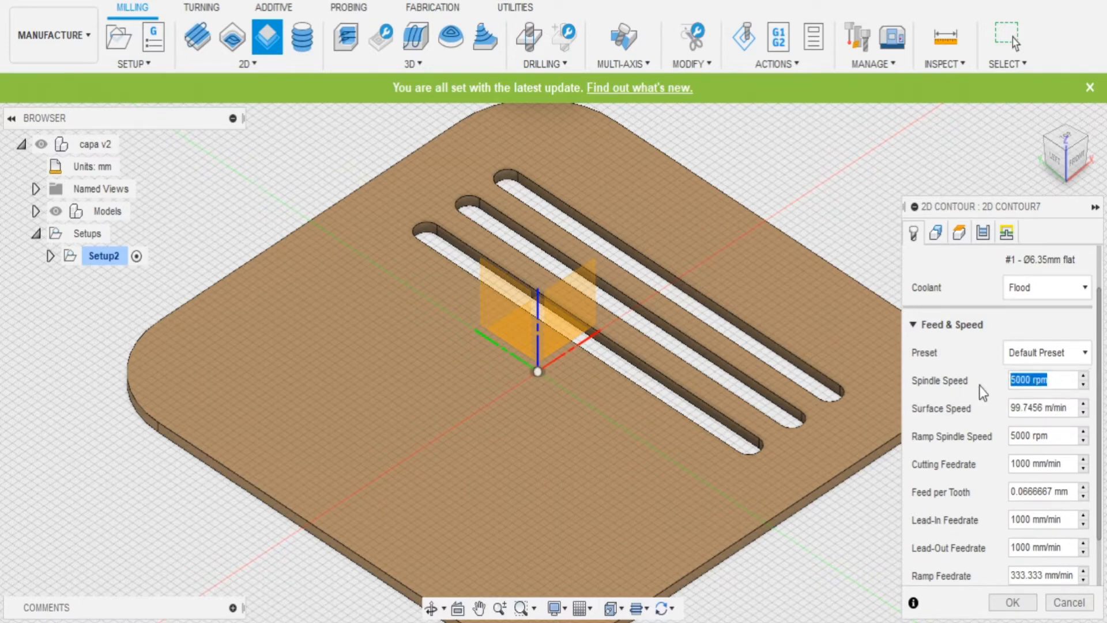
pyautogui.click(1018, 465)
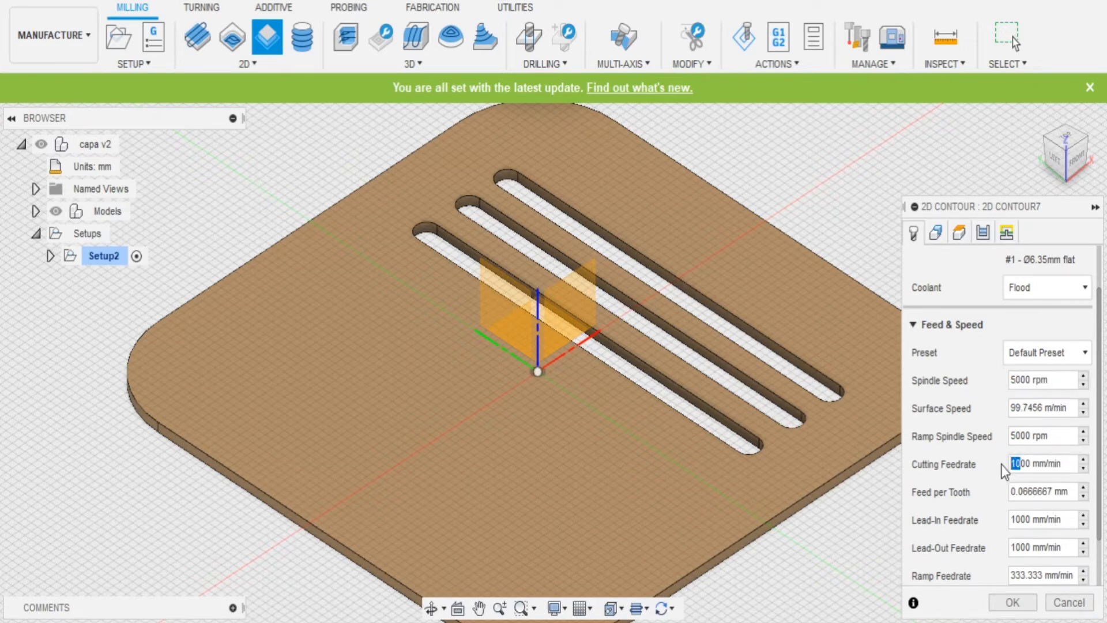
pyautogui.click(1071, 468)
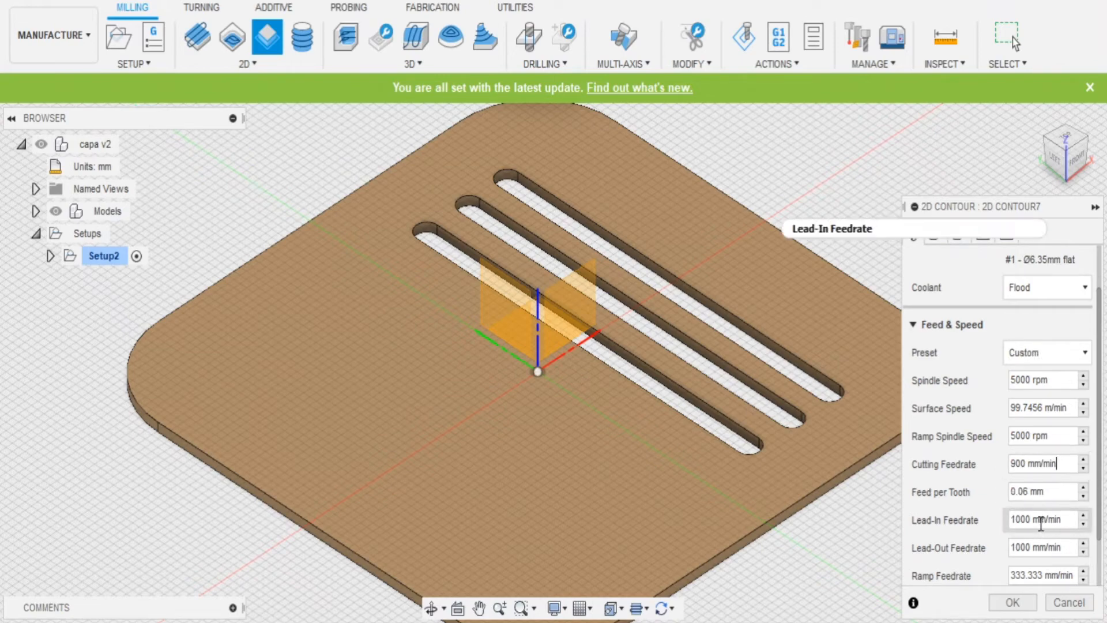
pyautogui.scroll(-2, 998, 546)
pyautogui.scroll(-1, 1001, 546)
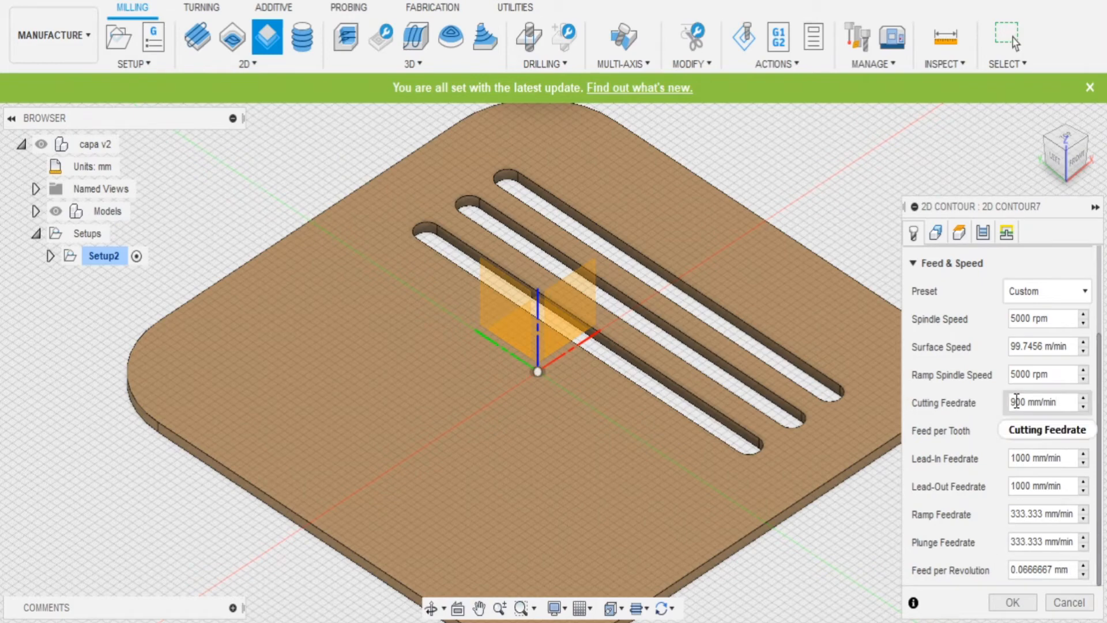
# Set the contour operation's bottom height offset to -1 mm from the stock bottom.
pyautogui.click(935, 233)
pyautogui.click(961, 234)
pyautogui.scroll(5, 536, 415)
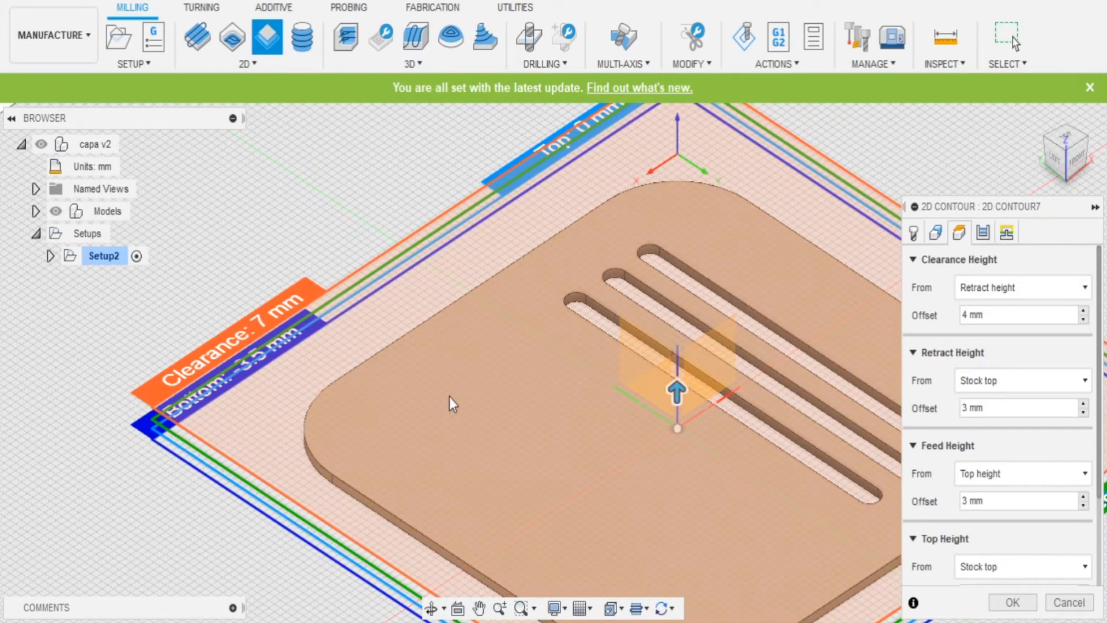
pyautogui.moveTo(711, 402); pyautogui.dragTo(685, 428, button='middle')
pyautogui.scroll(-1, 685, 428)
pyautogui.click(1055, 157)
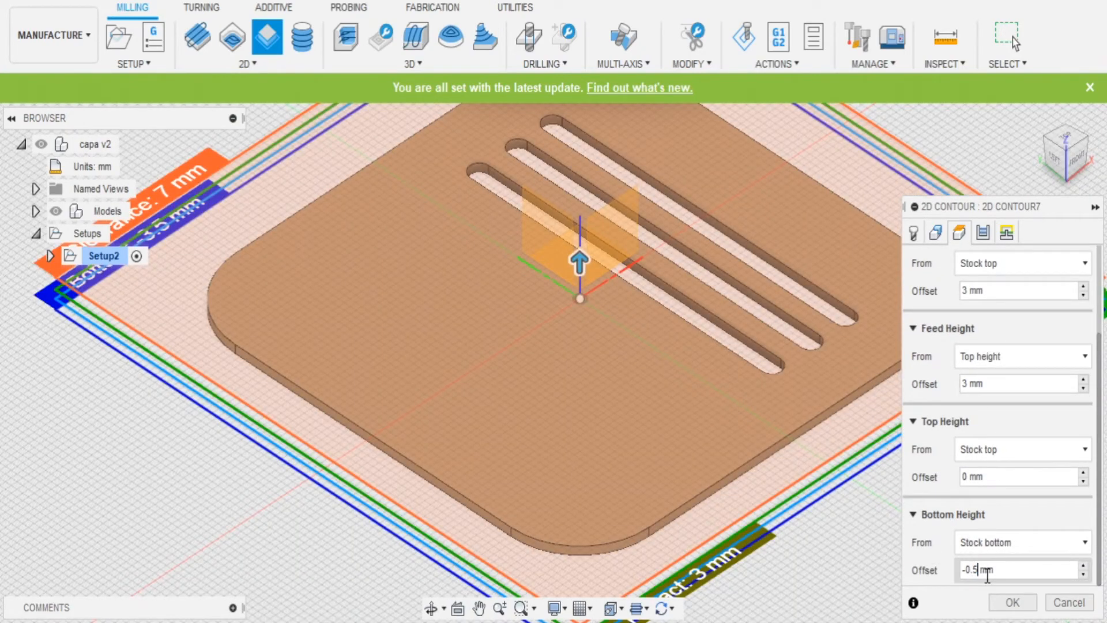
pyautogui.press('BackSpace')
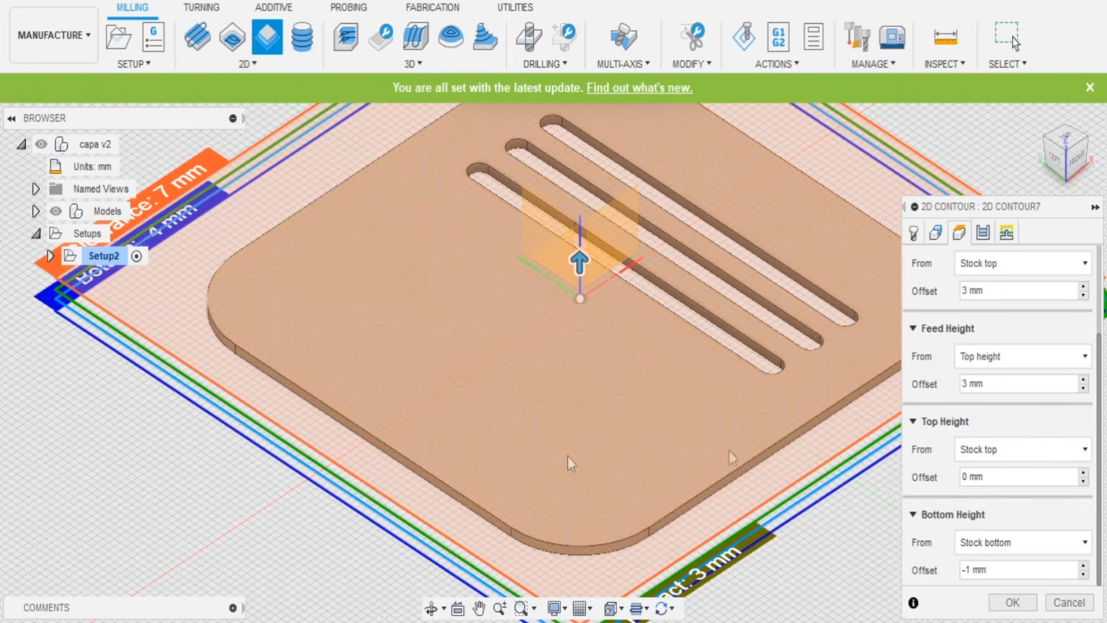
pyautogui.scroll(-2, 629, 378)
pyautogui.moveTo(633, 430); pyautogui.dragTo(576, 531, button='middle')
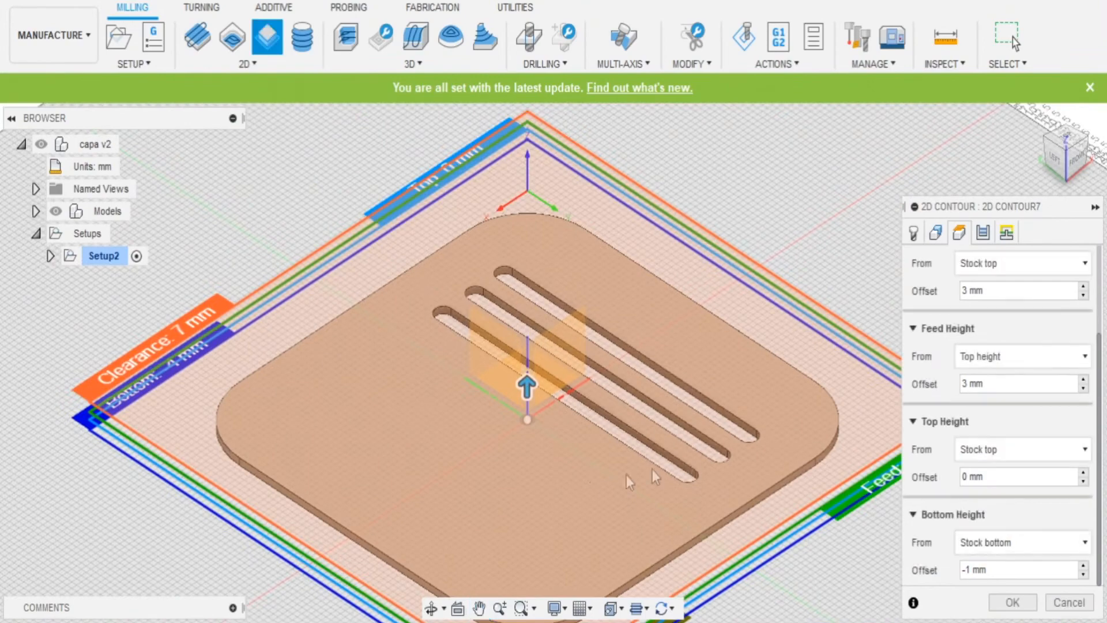
# Enable Multiple Depths in the contour's passes with a maximum roughing stepdown of 4 mm and accept the operation.
pyautogui.moveTo(795, 449); pyautogui.dragTo(749, 388, button='middle')
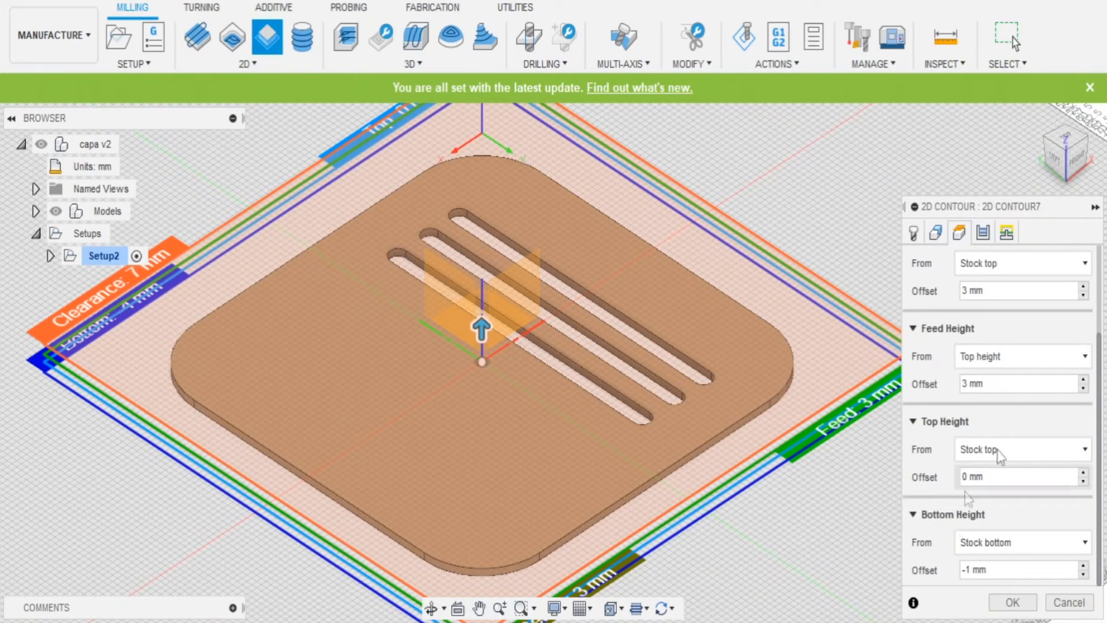
pyautogui.click(983, 233)
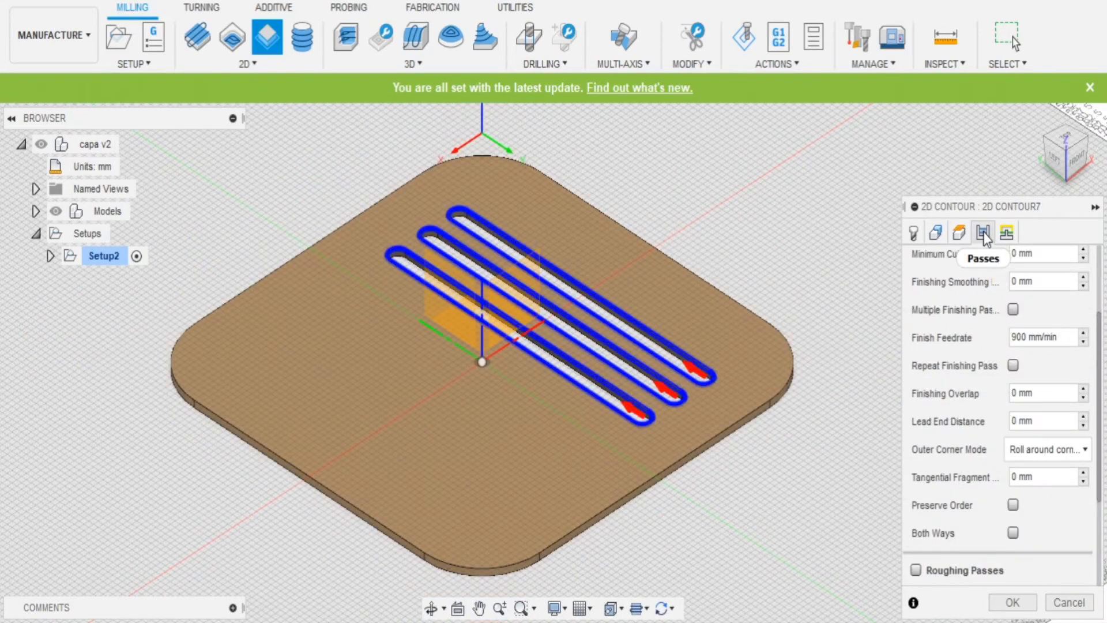
pyautogui.scroll(2, 988, 337)
pyautogui.scroll(-2, 987, 338)
pyautogui.scroll(2, 988, 338)
pyautogui.scroll(-2, 987, 338)
pyautogui.scroll(4, 988, 338)
pyautogui.scroll(-4, 985, 338)
pyautogui.scroll(-2, 959, 523)
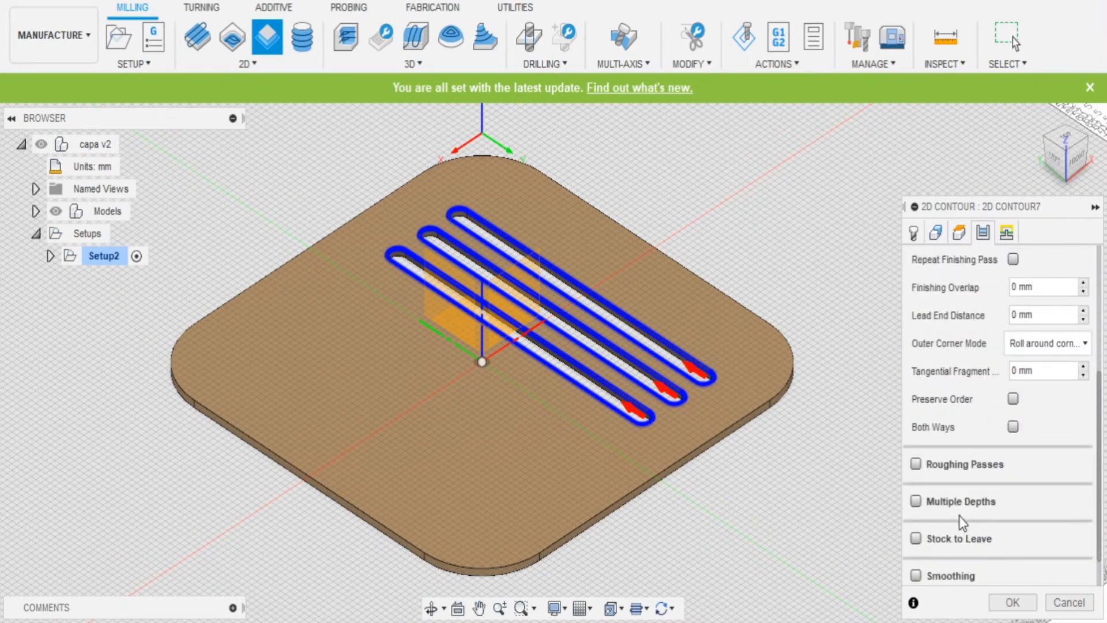
pyautogui.click(916, 502)
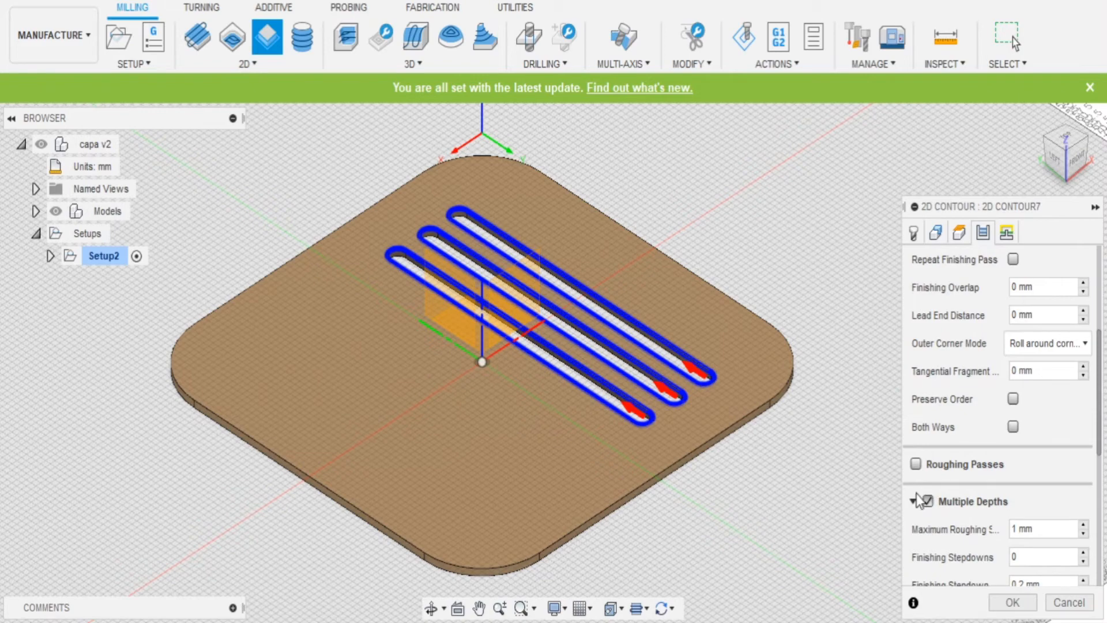
pyautogui.moveTo(1017, 535); pyautogui.dragTo(1045, 535)
pyautogui.write('4')
pyautogui.scroll(-5, 1038, 556)
pyautogui.click(1013, 602)
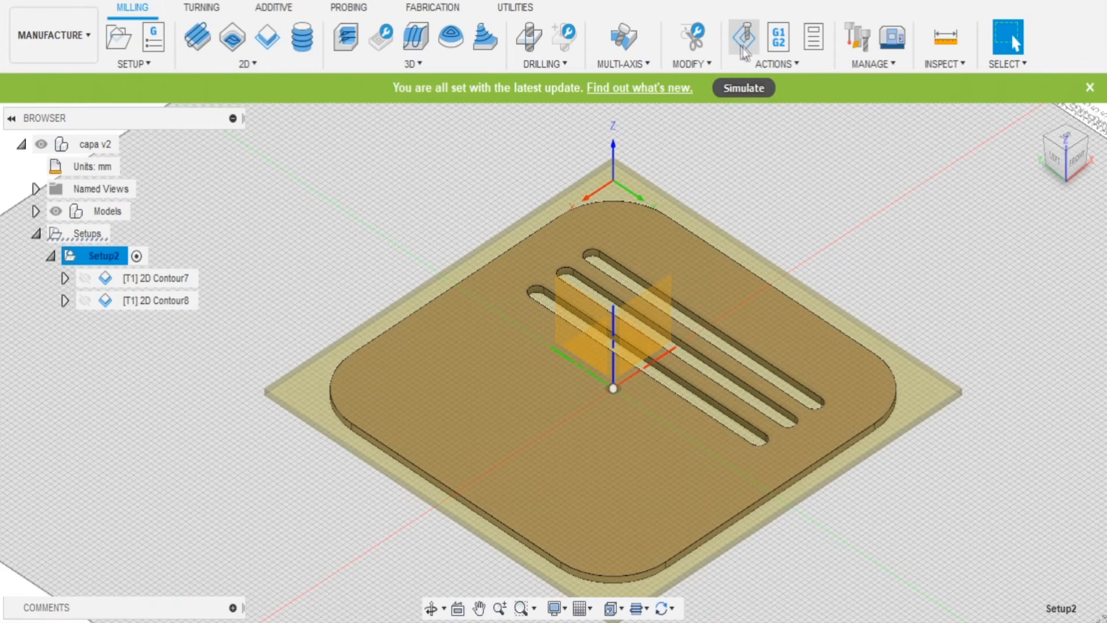
# Simulate Setup2's two contour operations with the stock shown, adjusting the playback speed, and close the simulation when the cuts finish.
pyautogui.click(742, 46)
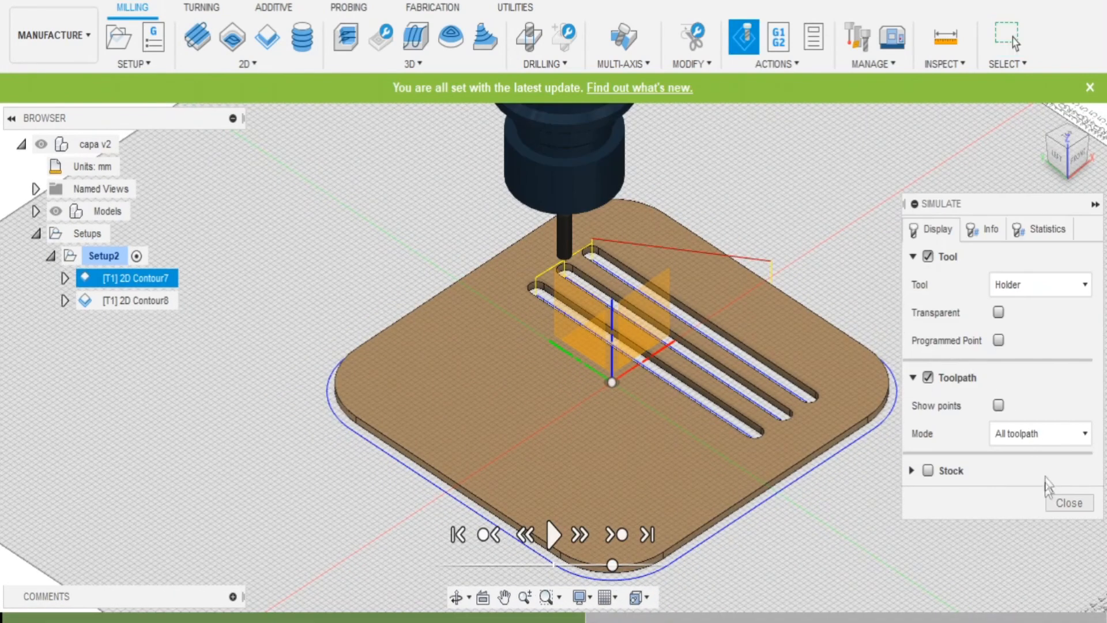
pyautogui.click(929, 471)
pyautogui.moveTo(723, 438); pyautogui.dragTo(643, 398, button='middle')
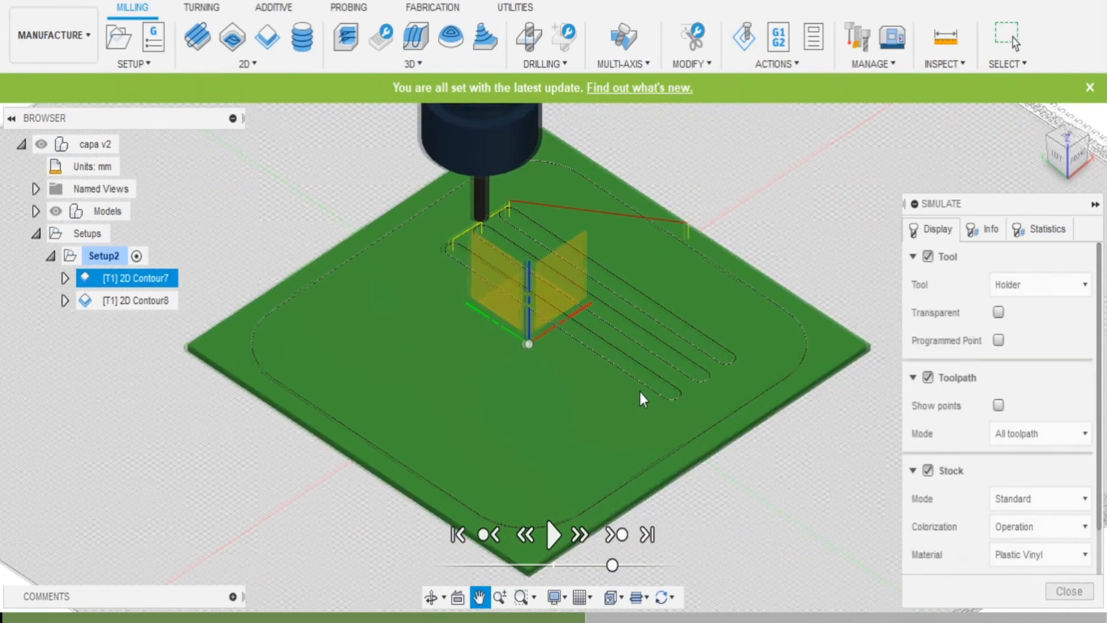
pyautogui.moveTo(612, 567); pyautogui.dragTo(593, 567)
pyautogui.click(547, 532)
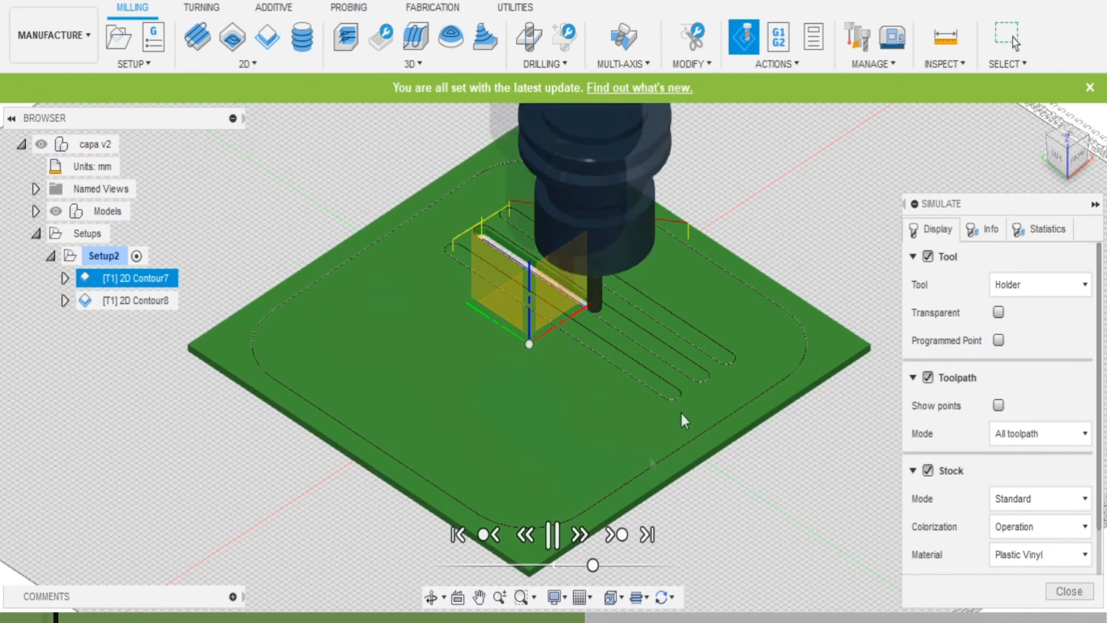
pyautogui.scroll(2, 681, 413)
pyautogui.moveTo(593, 565); pyautogui.dragTo(603, 566)
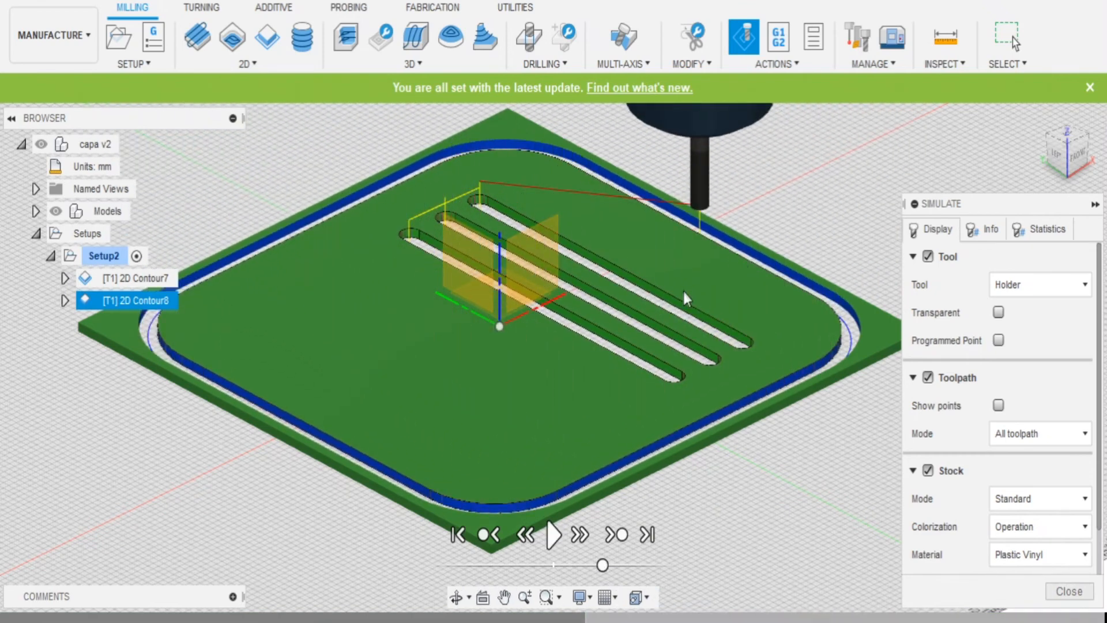
pyautogui.click(1068, 592)
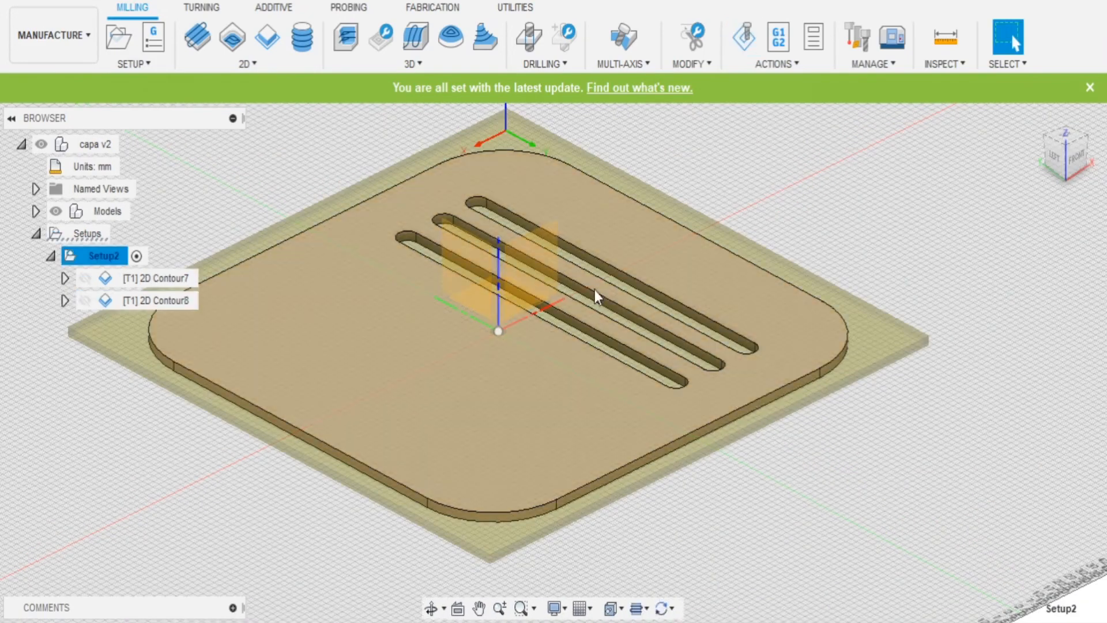
pyautogui.scroll(5, 600, 323)
pyautogui.scroll(-3, 608, 340)
pyautogui.scroll(3, 612, 348)
pyautogui.scroll(-2, 612, 348)
pyautogui.scroll(-3, 612, 349)
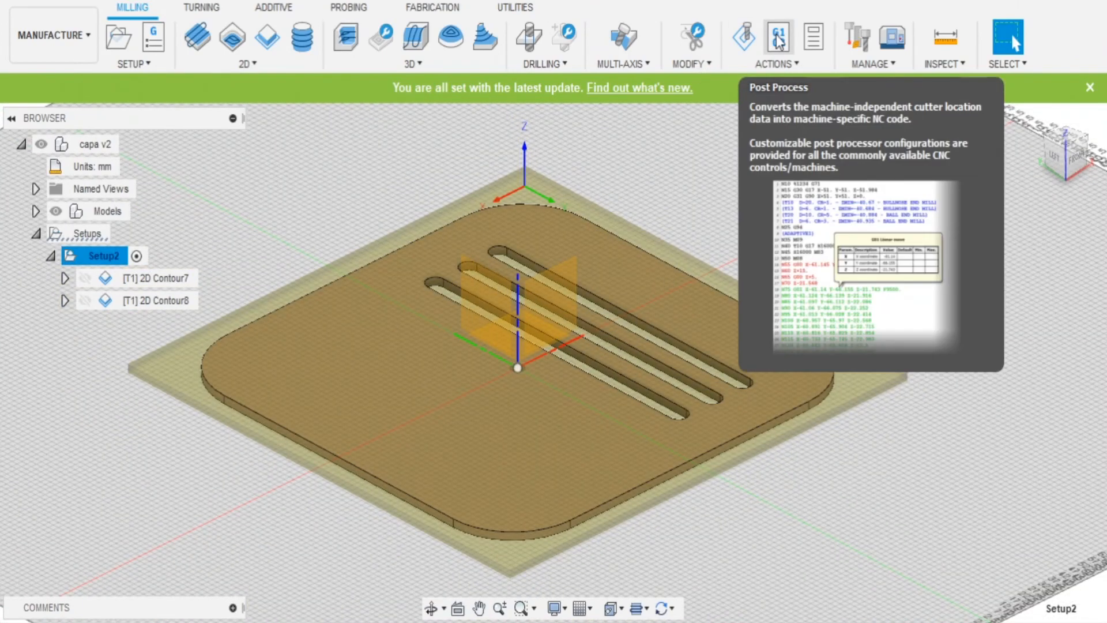
# Post-process Setup2 with the Grbl post configuration, using capa as the program name.
pyautogui.click(778, 39)
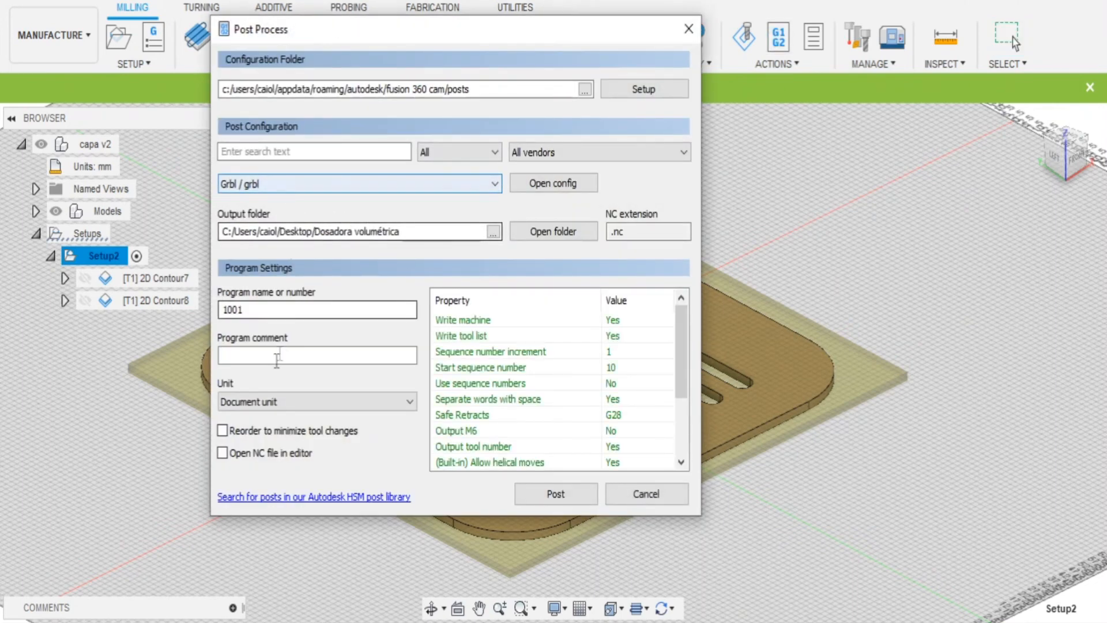
pyautogui.click(278, 310)
pyautogui.doubleClick(278, 310)
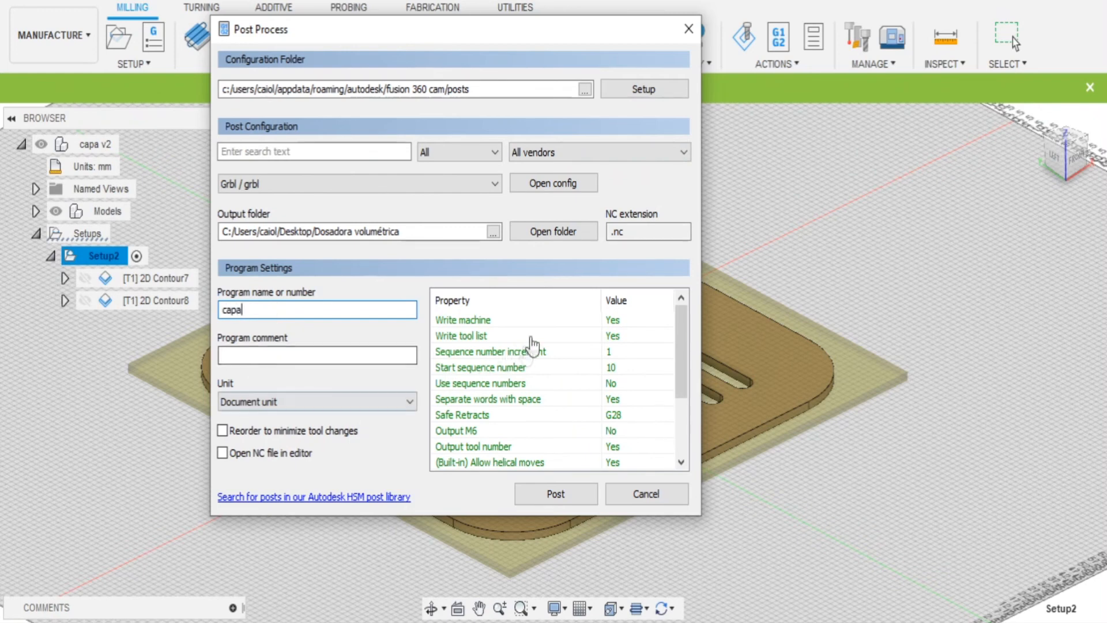
pyautogui.click(545, 493)
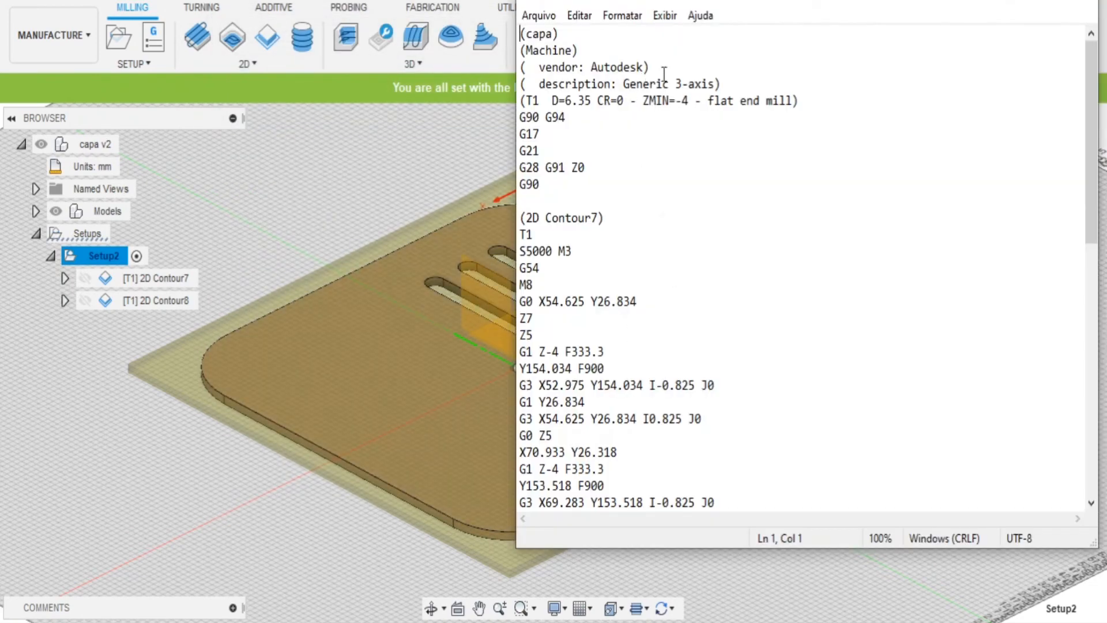
# Examine the generated G-code for both contours from the header through to the program end.
pyautogui.scroll(-2, 737, 252)
pyautogui.scroll(1, 729, 294)
pyautogui.scroll(-3, 702, 254)
pyautogui.scroll(2, 720, 296)
pyautogui.moveTo(1095, 207); pyautogui.dragTo(1096, 413)
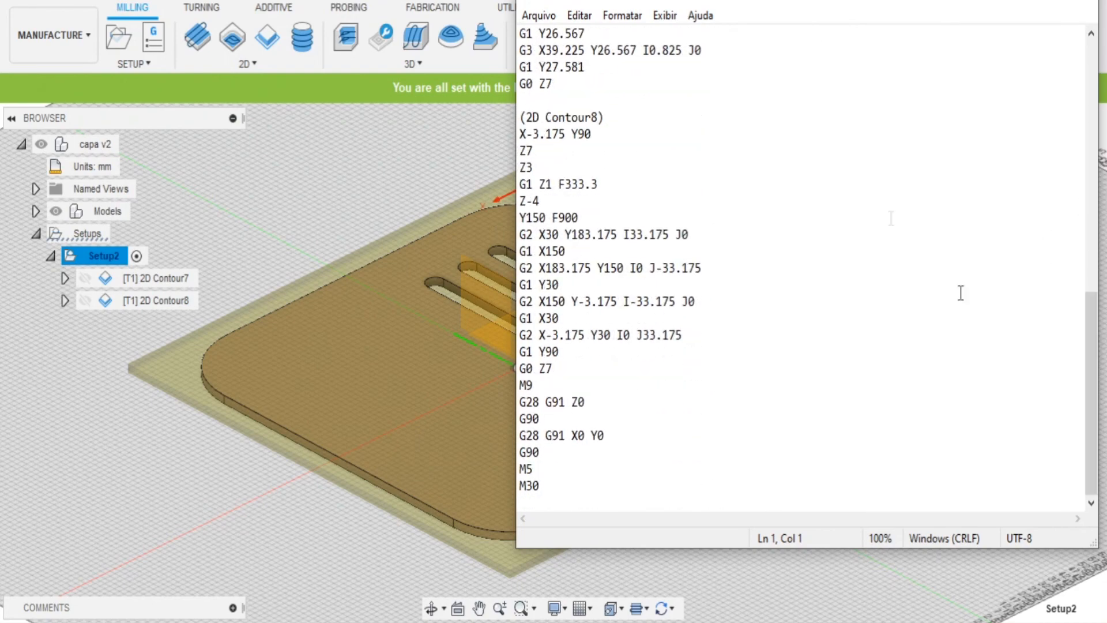